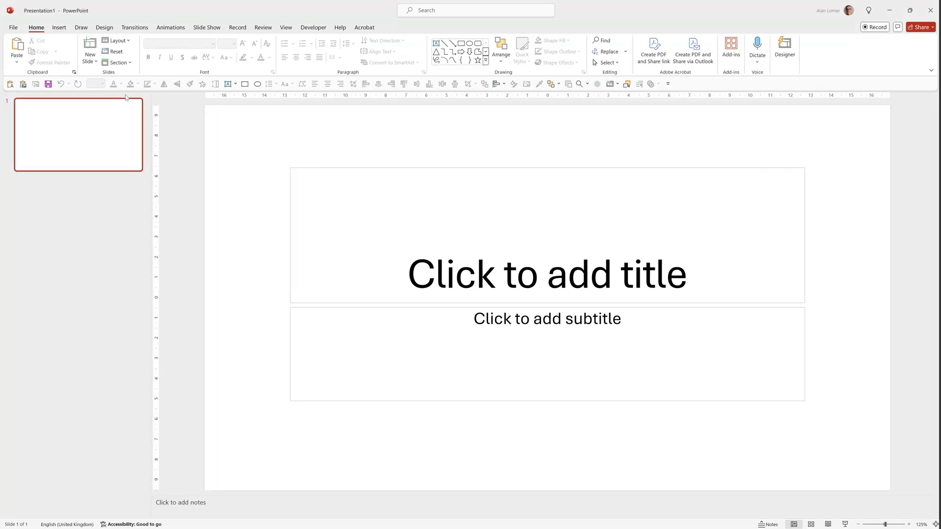
Switch the first slide to the Blank layout, removing its title and subtitle placeholders
right_click(193, 201)
mouse_move(216, 249)
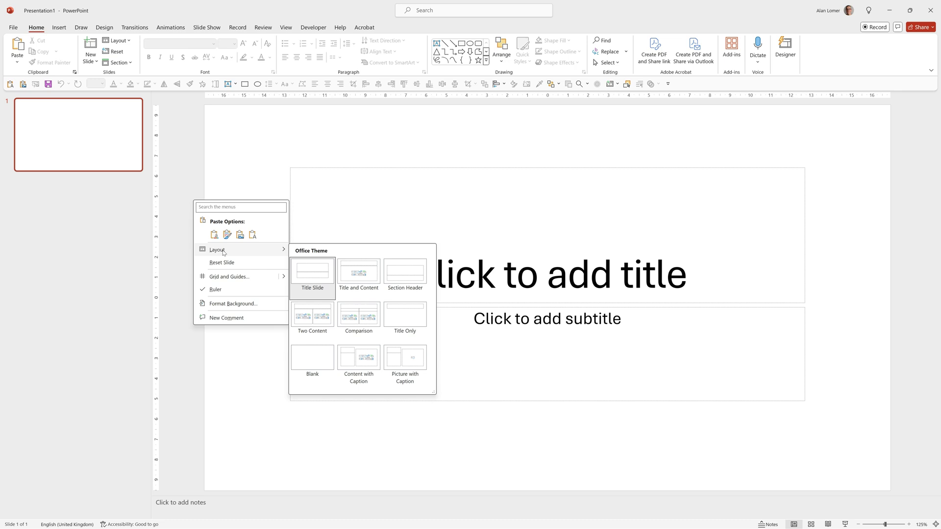
click(309, 361)
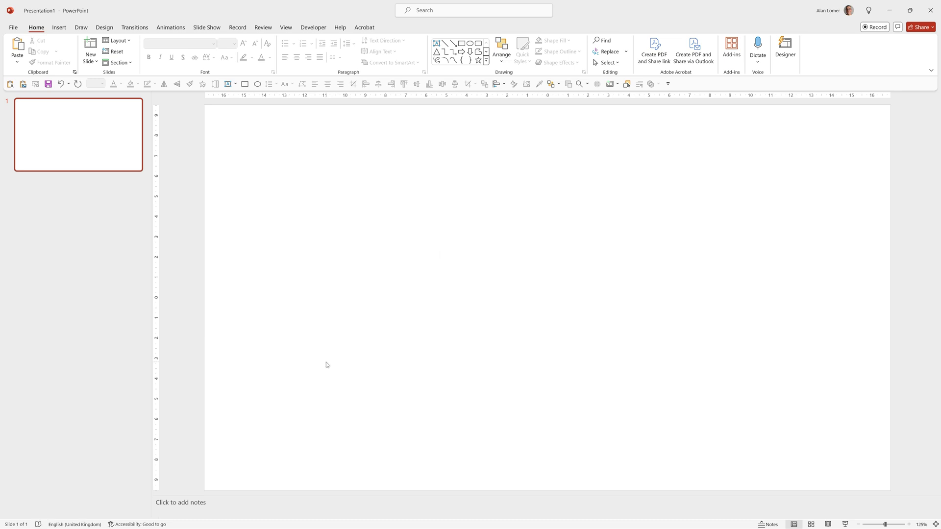
Insert the solid black duck icon from the stock icons, searching for 'duck'
click(63, 32)
click(188, 49)
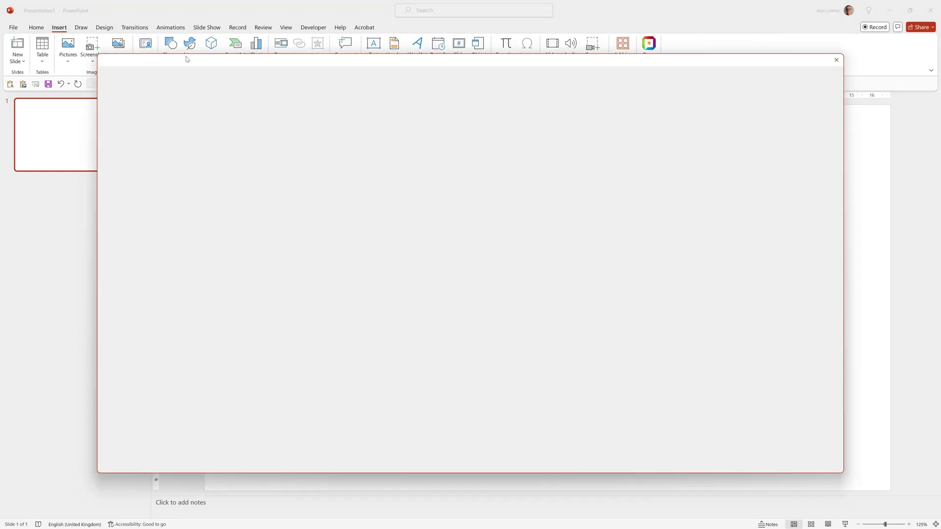
text(duck)
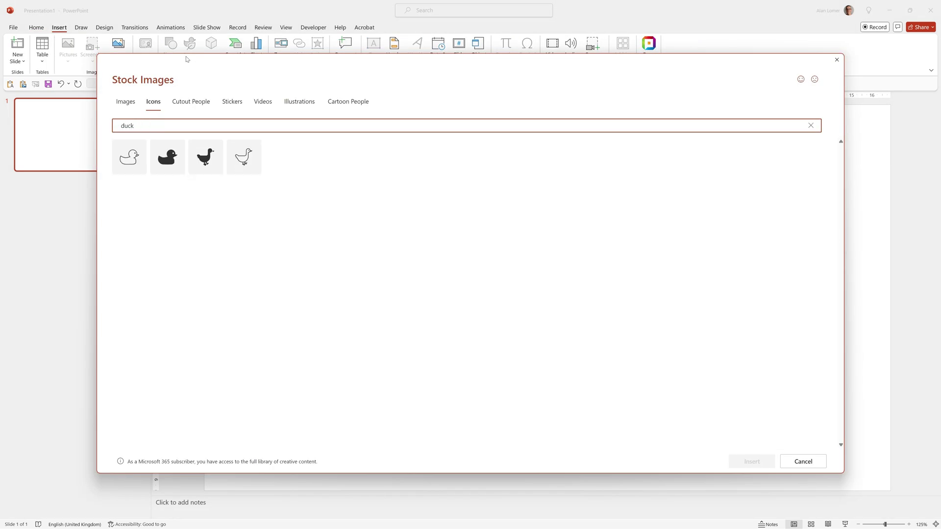
click(172, 165)
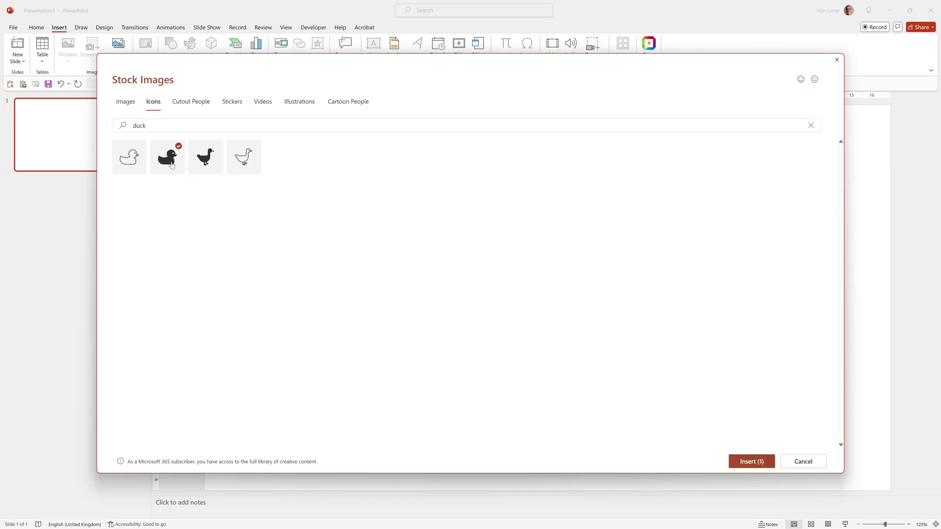
click(751, 462)
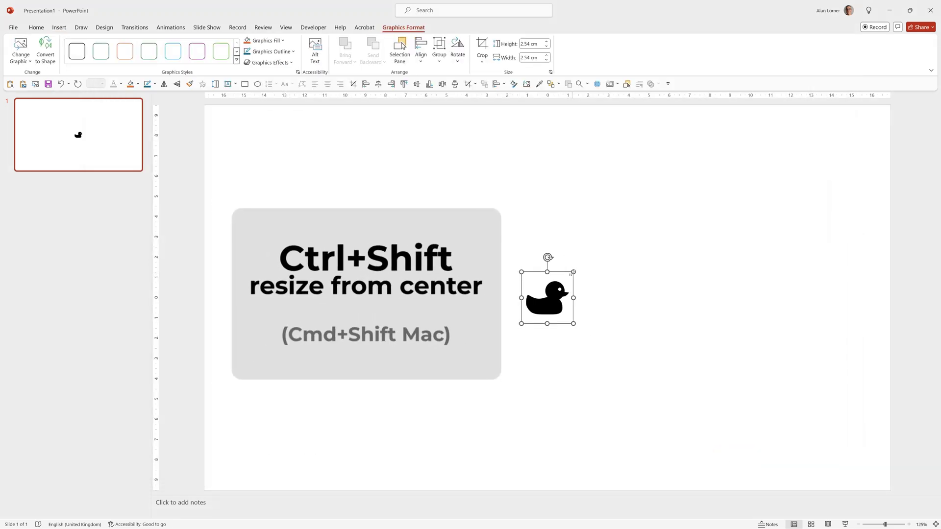
Enlarge the duck evenly from its centre to 16.14 cm and convert it to a shape
drag(572, 272, 711, 170)
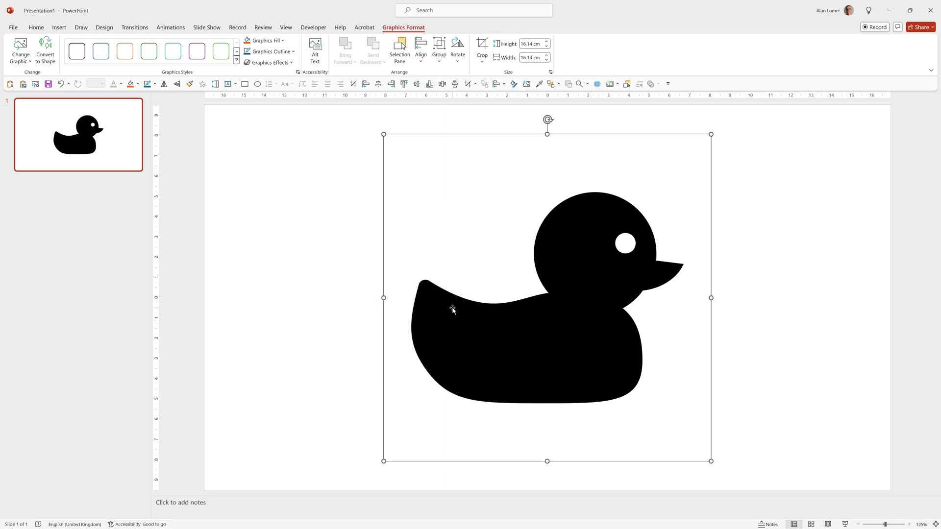
right_click(452, 310)
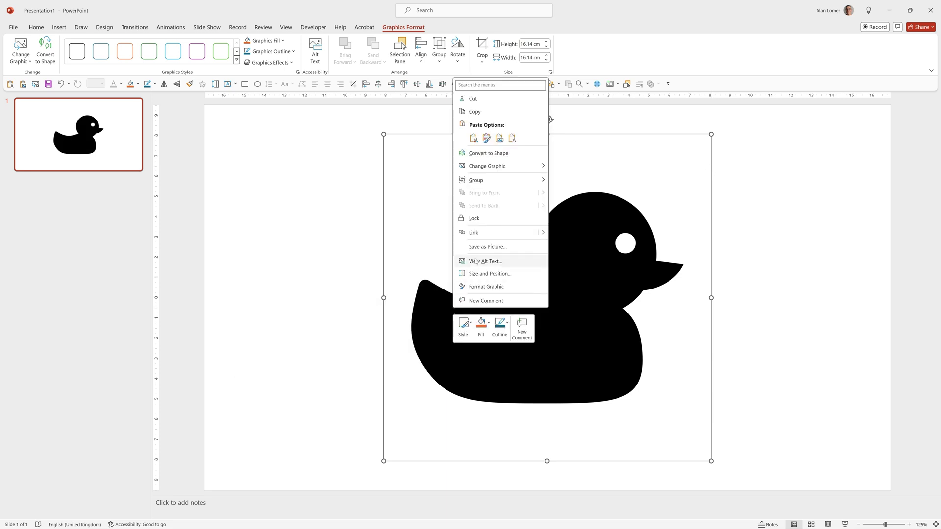
click(483, 153)
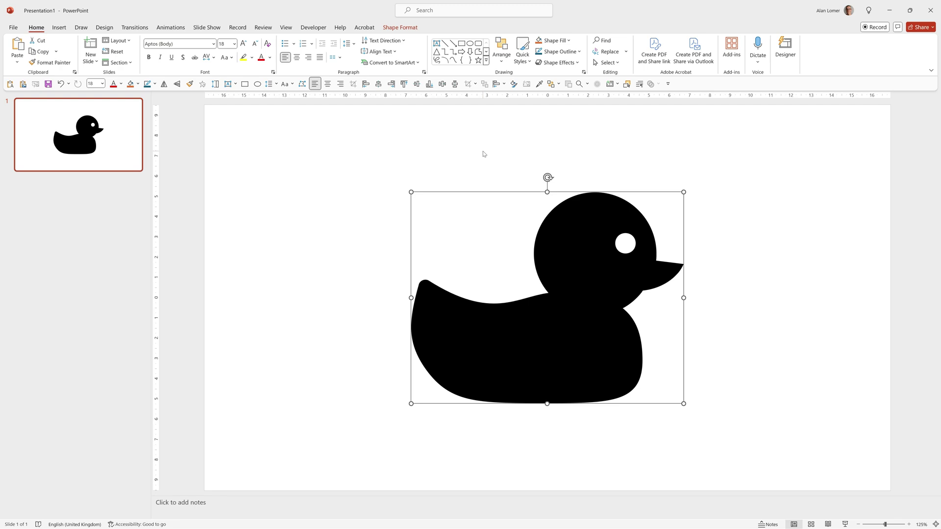
Insert the first 'duck' stock video of rubber ducks and send it to the back
click(59, 28)
click(567, 60)
click(555, 63)
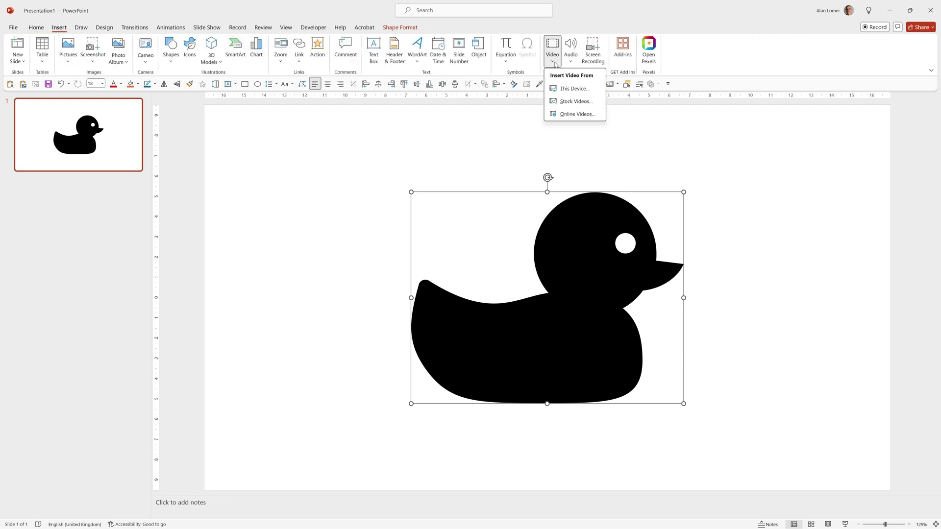
click(569, 102)
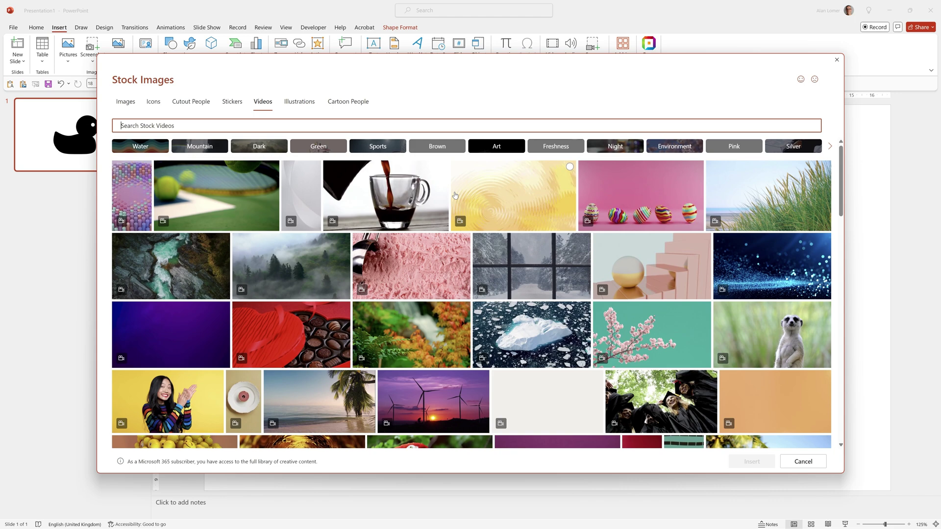
text(duck)
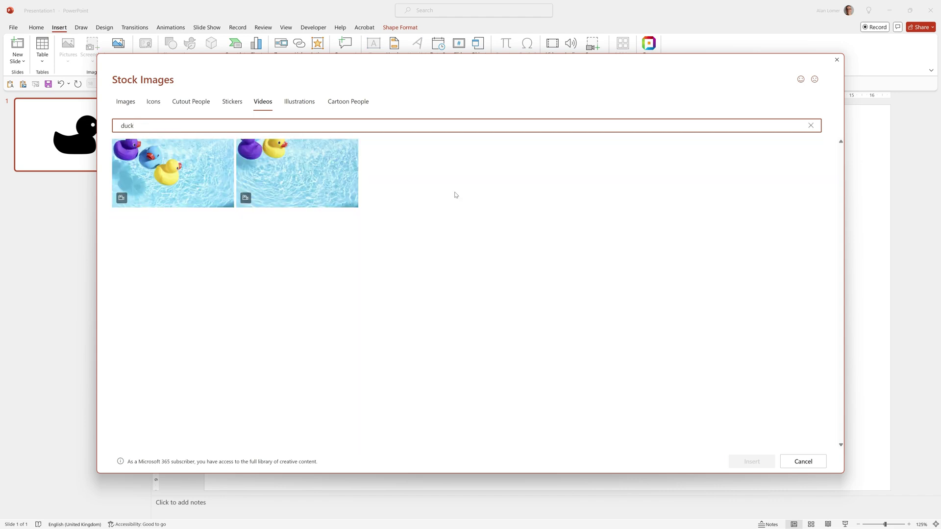
click(208, 172)
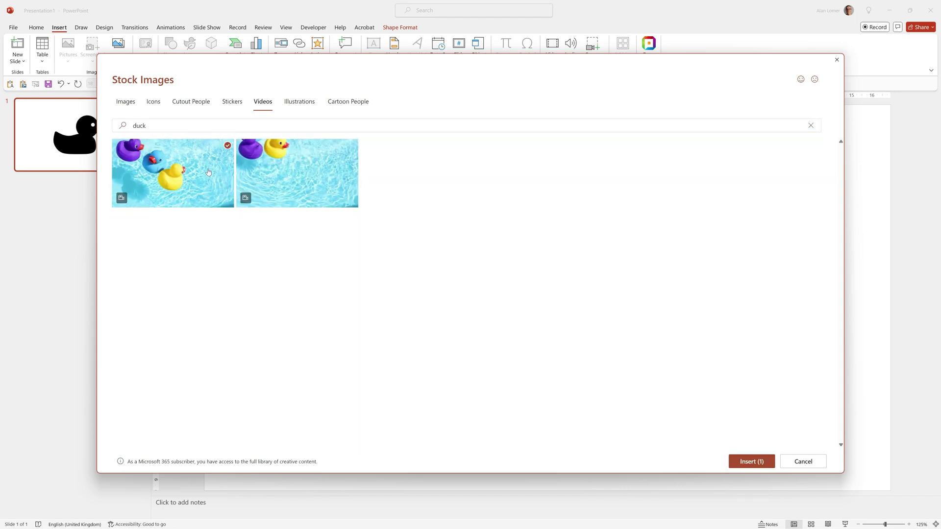
click(752, 462)
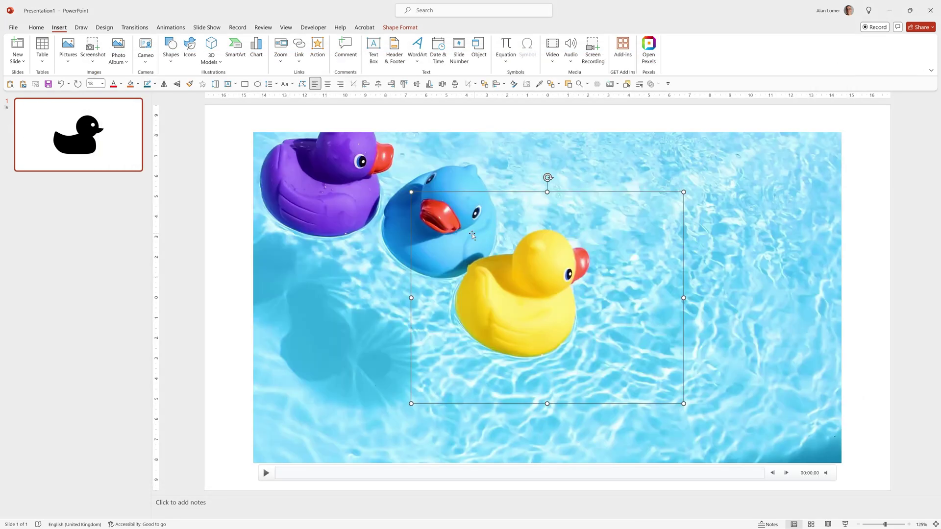
right_click(315, 194)
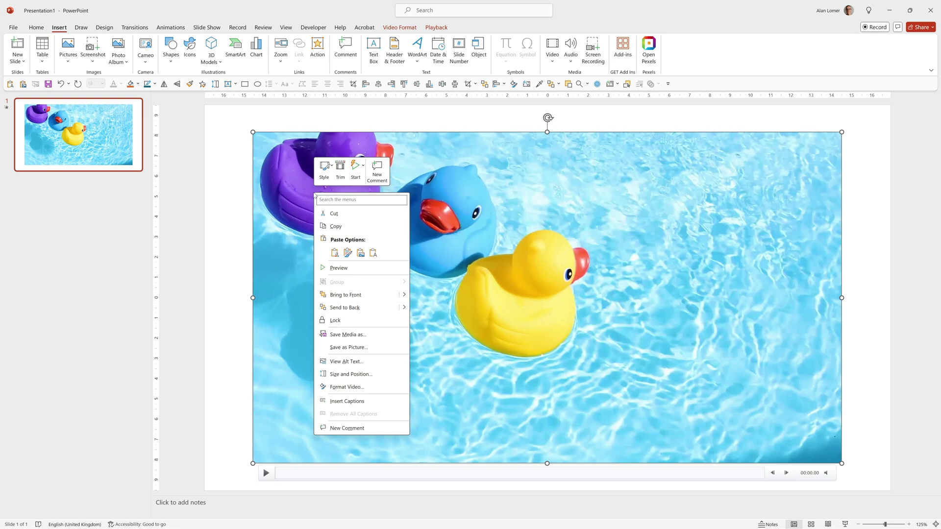
click(351, 308)
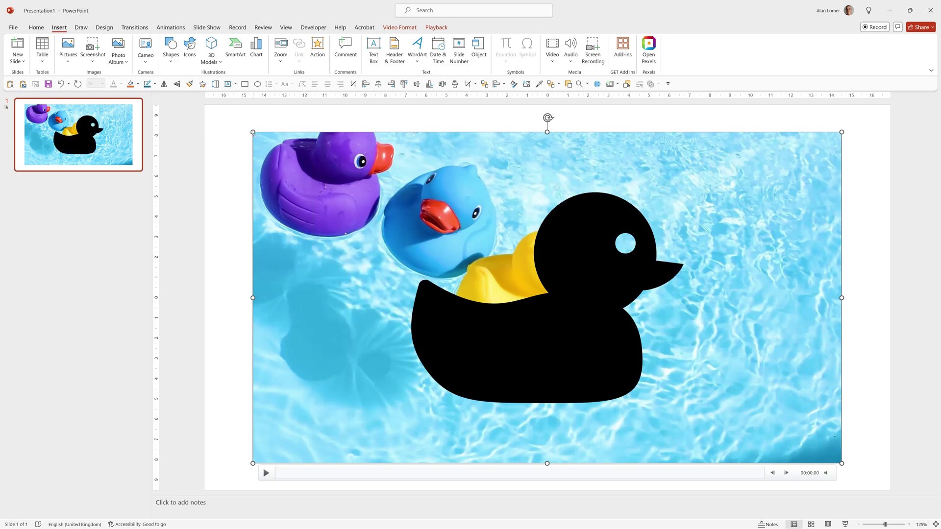
Shrink the rubber-duck video from its top-left corner to closely frame the duck shape
drag(252, 133, 341, 206)
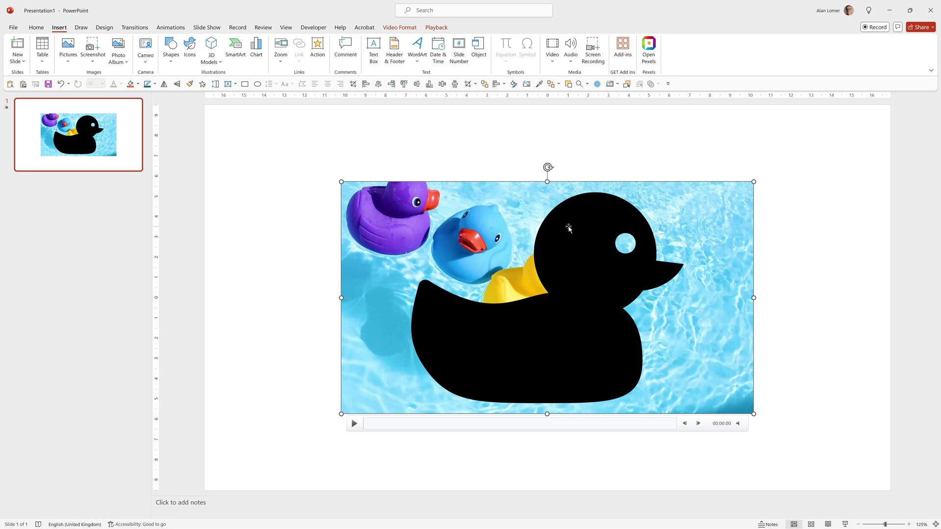
shift+click(569, 229)
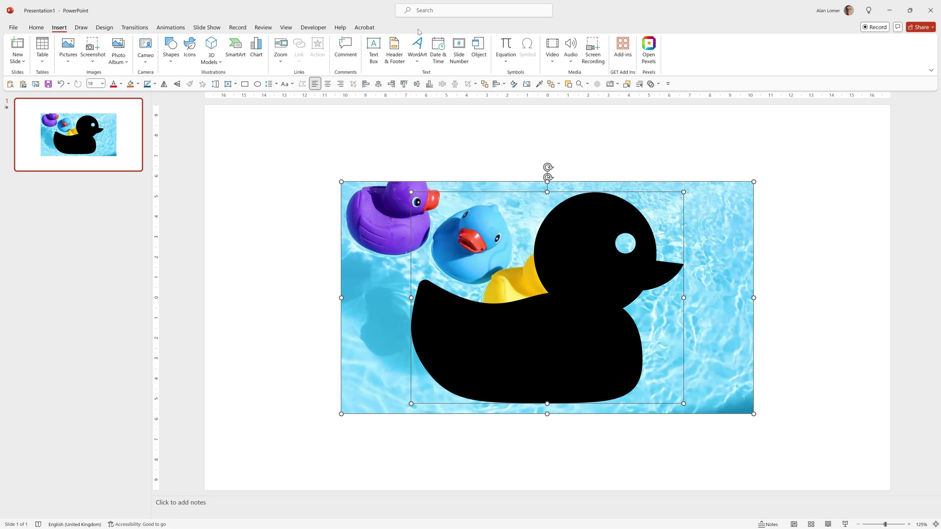
Draw a small teal rectangle square to the left of the duck video
click(306, 280)
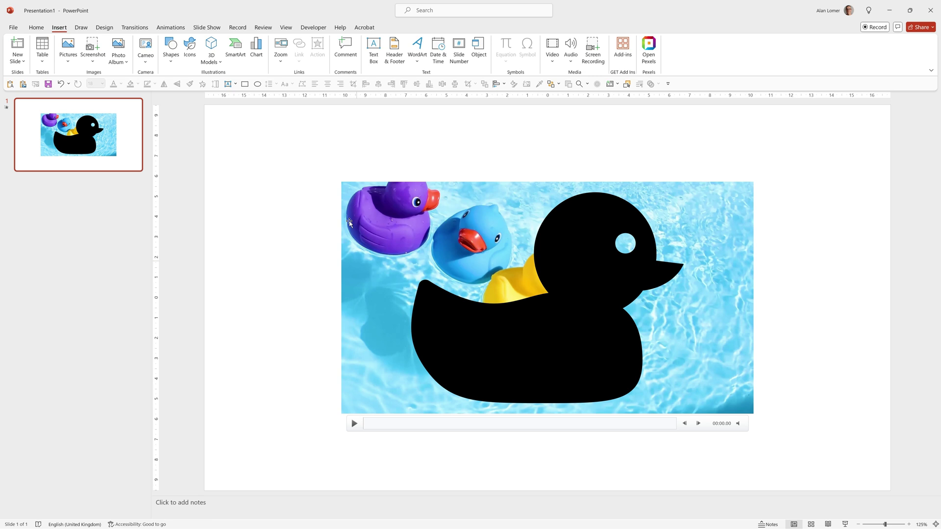
click(170, 49)
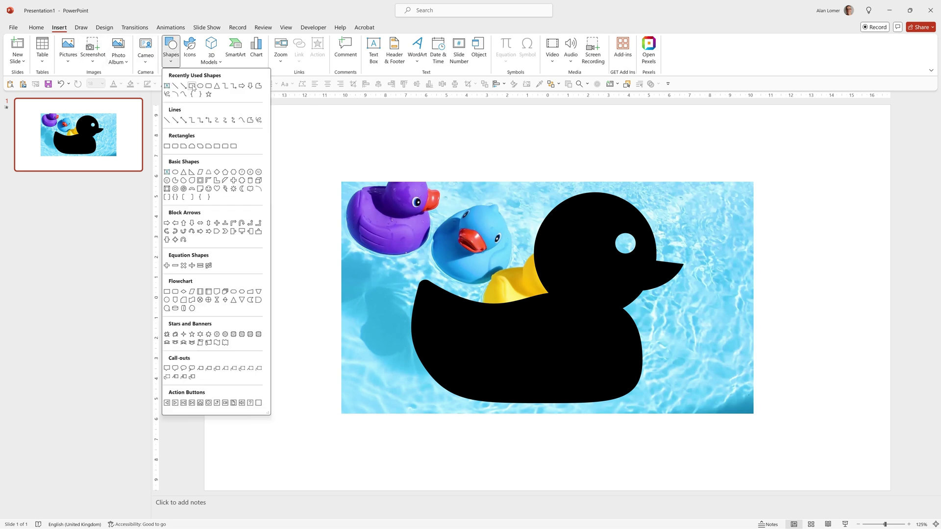
click(195, 86)
drag(261, 267, 314, 319)
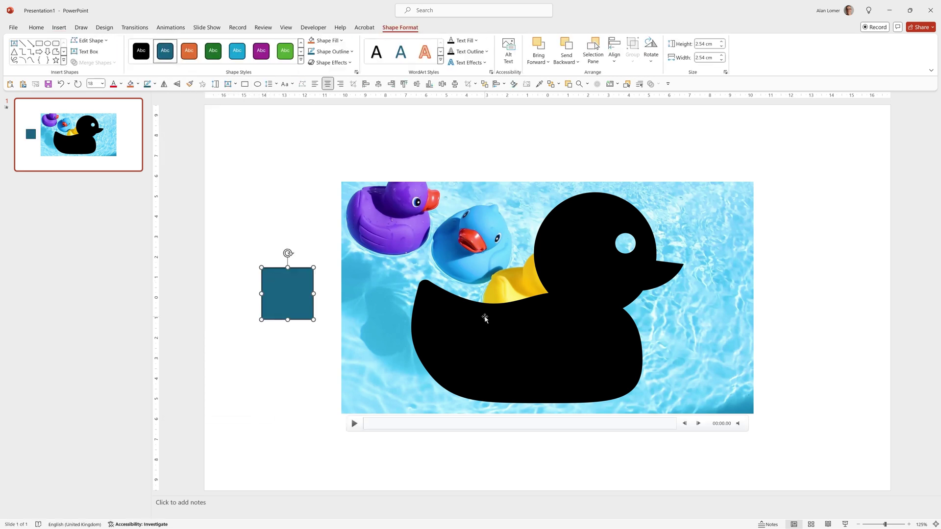
Select the black duck and the teal square together for Merge Shapes
click(484, 317)
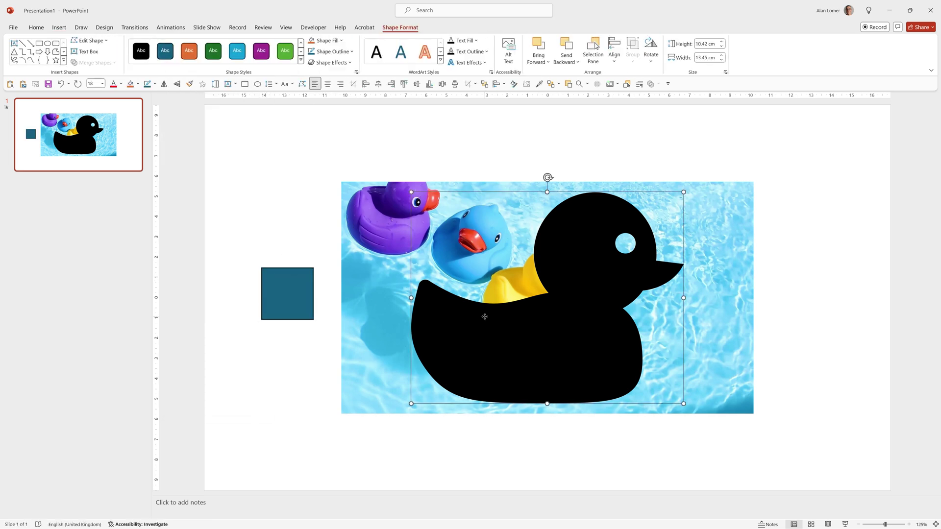
shift+click(299, 290)
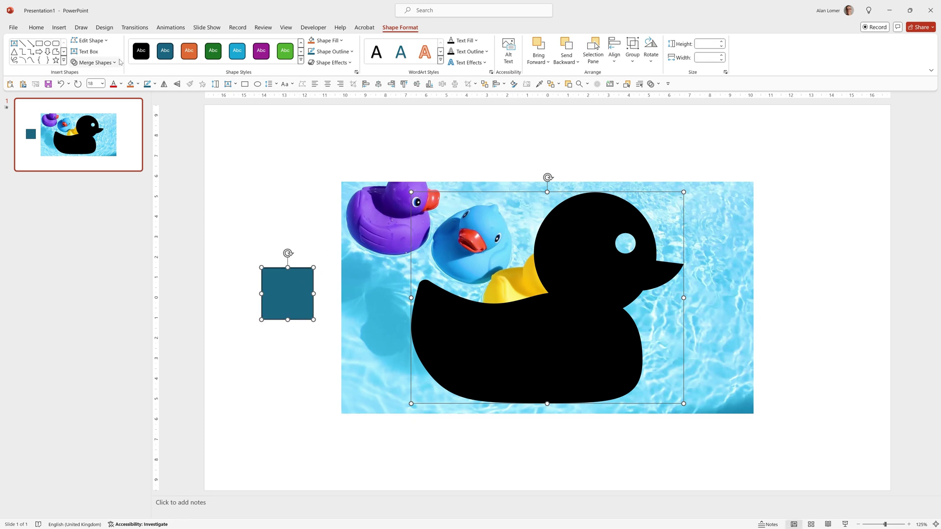
click(97, 64)
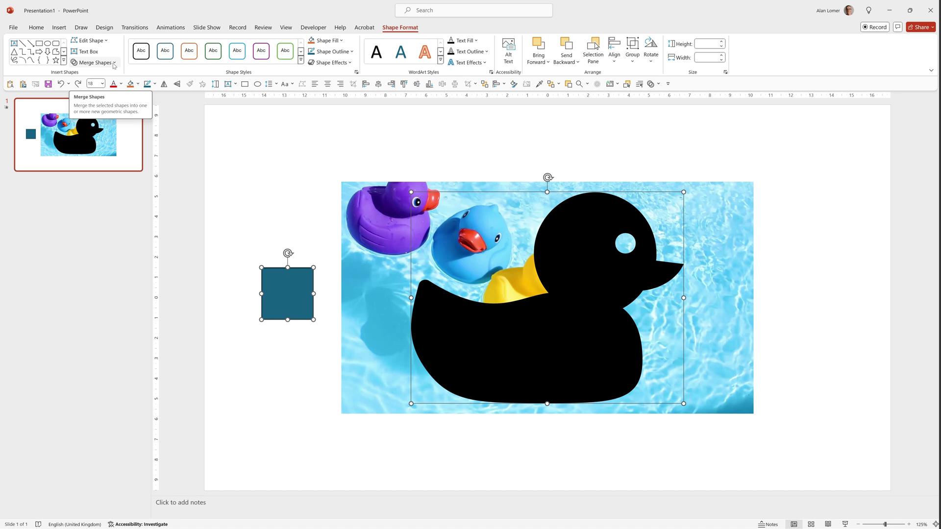
Remove the existing pinned Merge Shapes shortcut from the Quick Access Toolbar
right_click(114, 65)
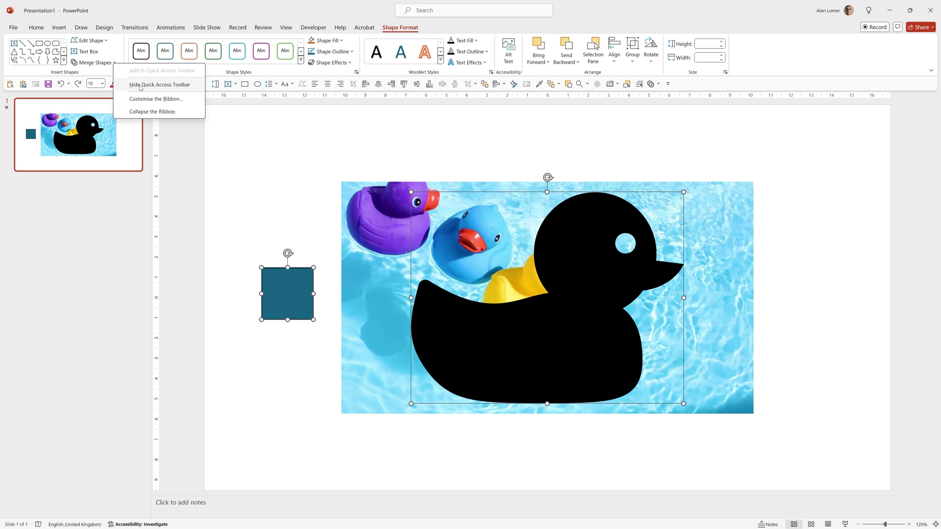
right_click(654, 85)
click(671, 93)
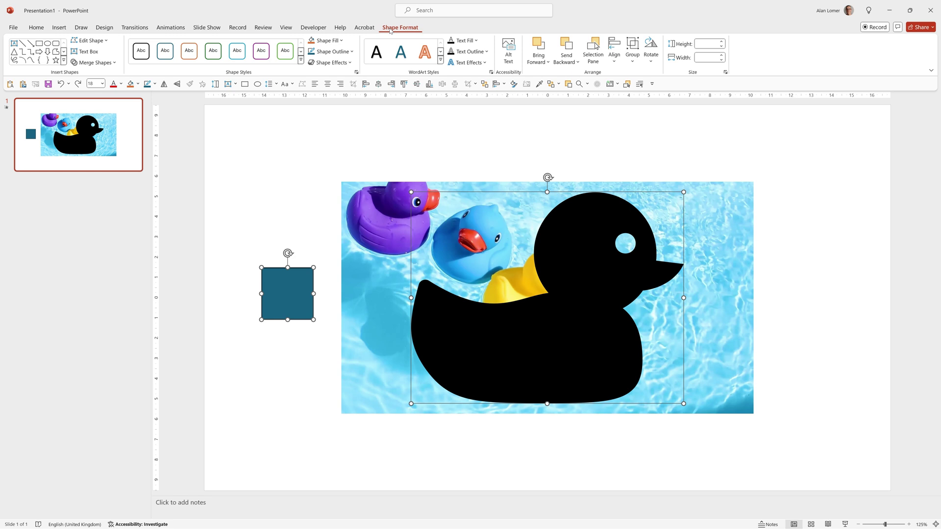
Reselect the duck and square, and add Merge Shapes from Shape Format to the Quick Access Toolbar
click(313, 209)
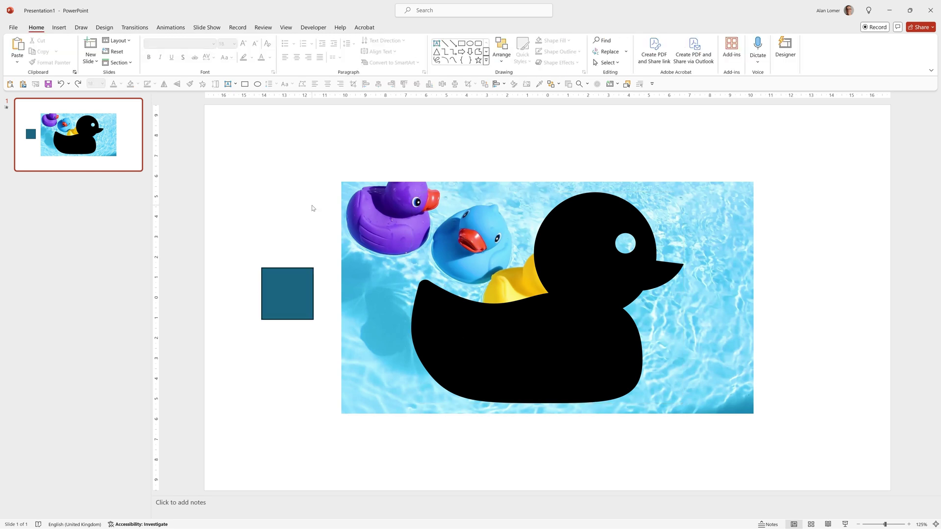
click(456, 314)
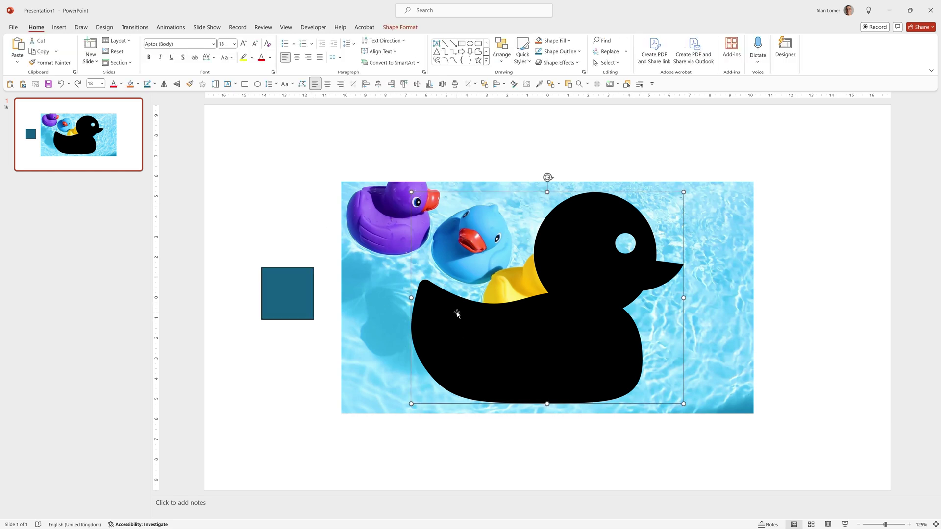
shift+click(284, 286)
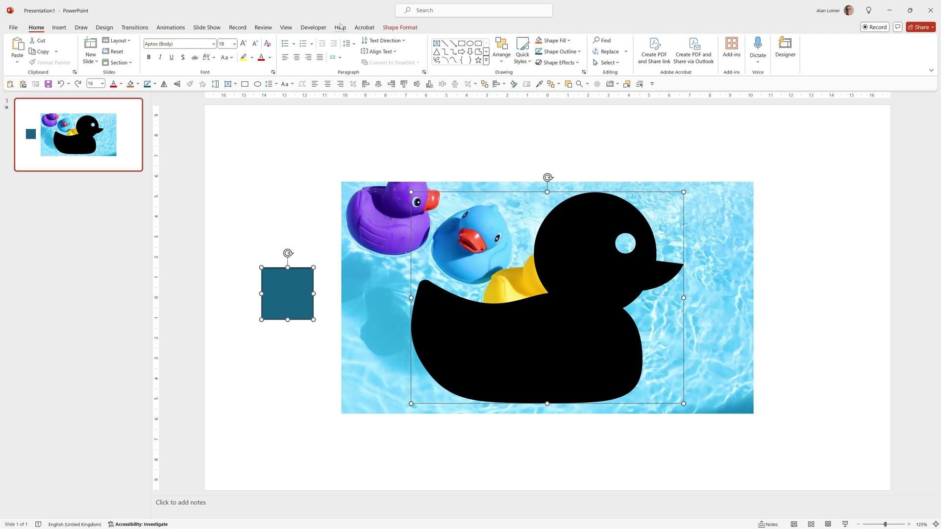
click(399, 27)
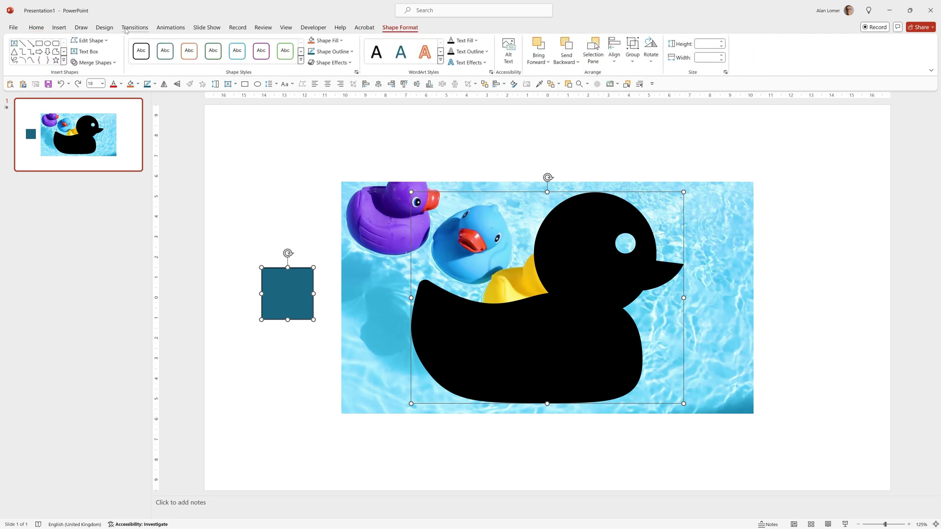
right_click(90, 65)
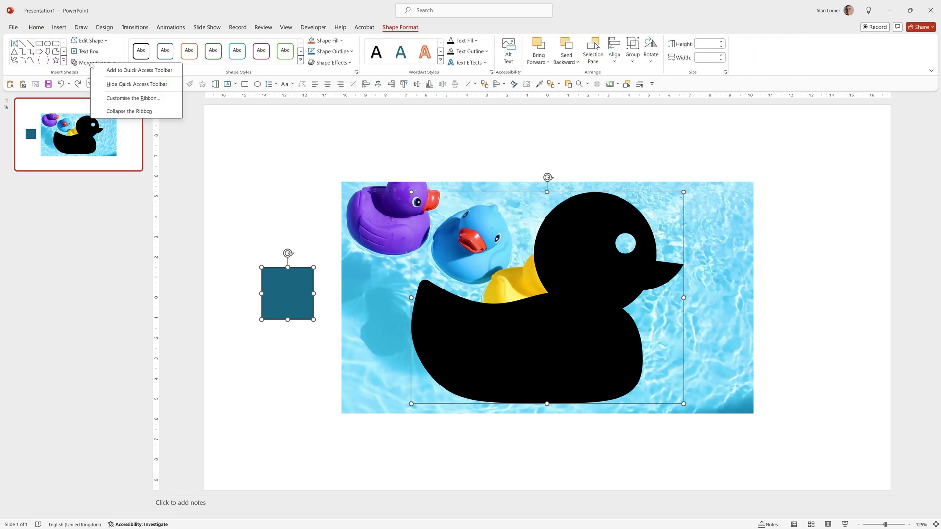
click(127, 71)
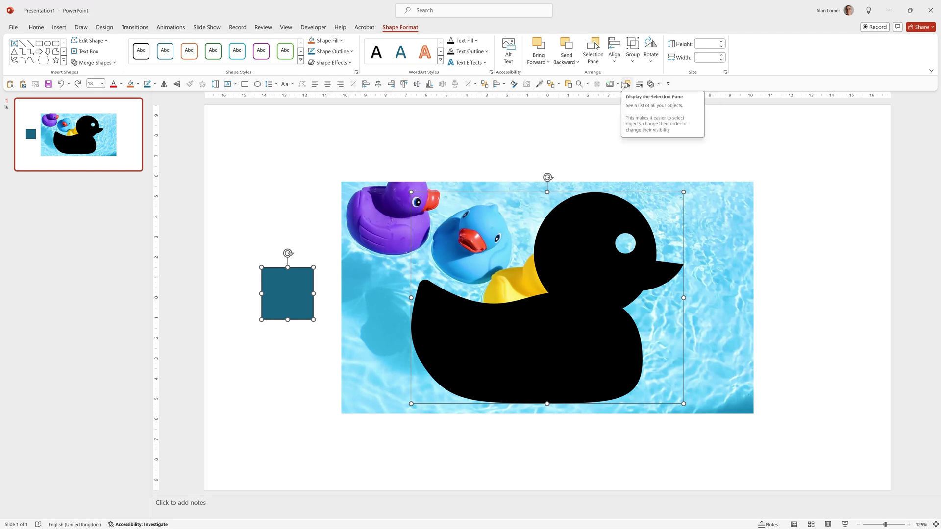
Move the Quick Access Toolbar above the ribbon, back below it, then hide it
click(669, 84)
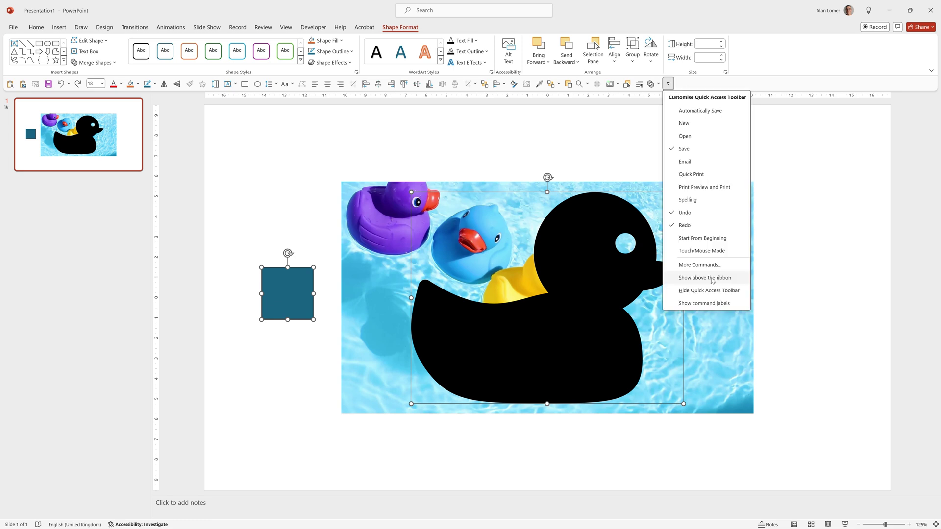
click(712, 278)
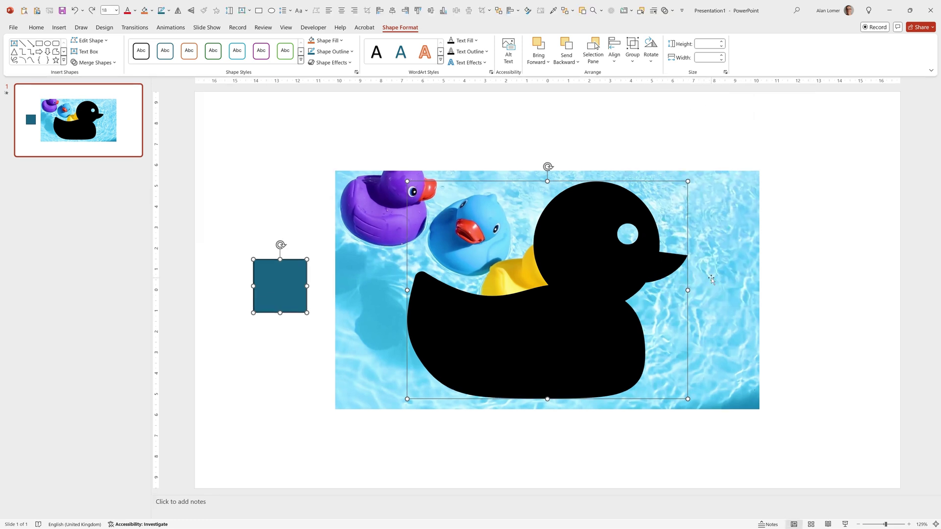
click(681, 10)
click(719, 204)
click(667, 84)
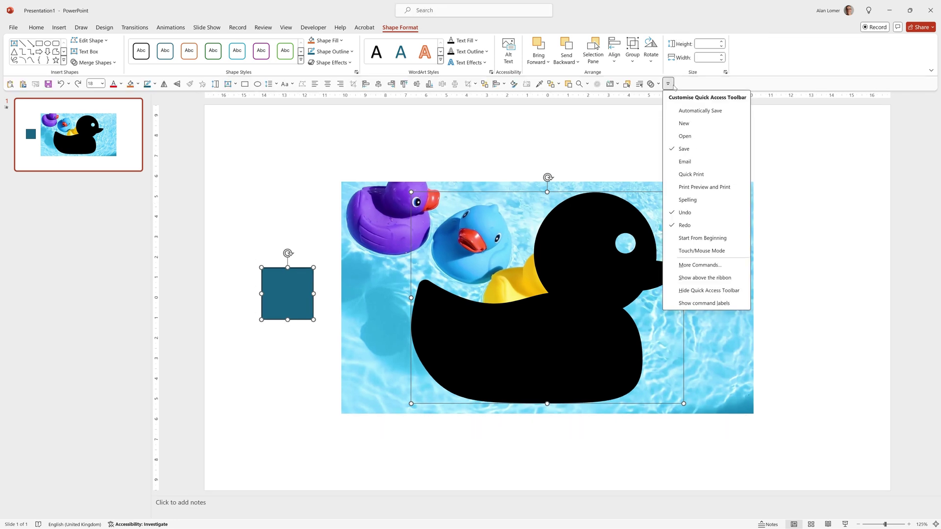
click(708, 291)
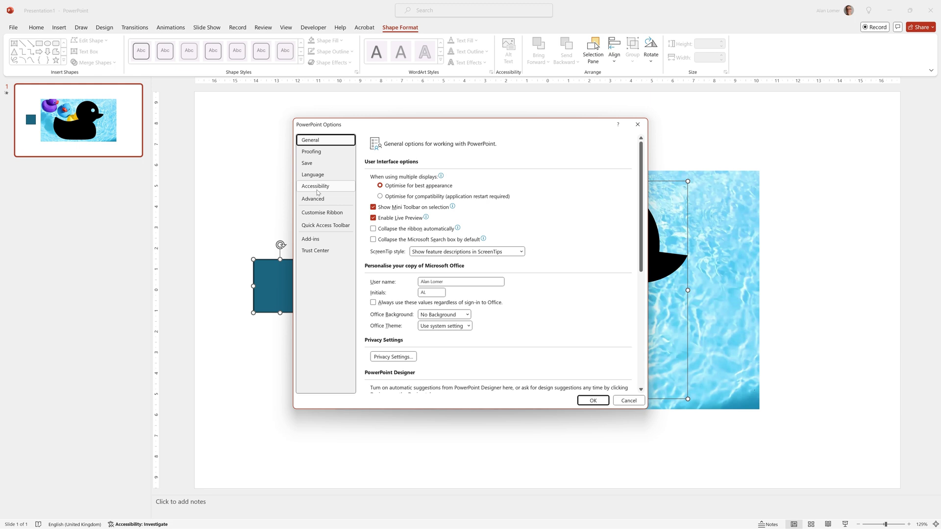
In Options, re-enable Show Quick Access Toolbar with position Below Ribbon and confirm with OK
click(322, 226)
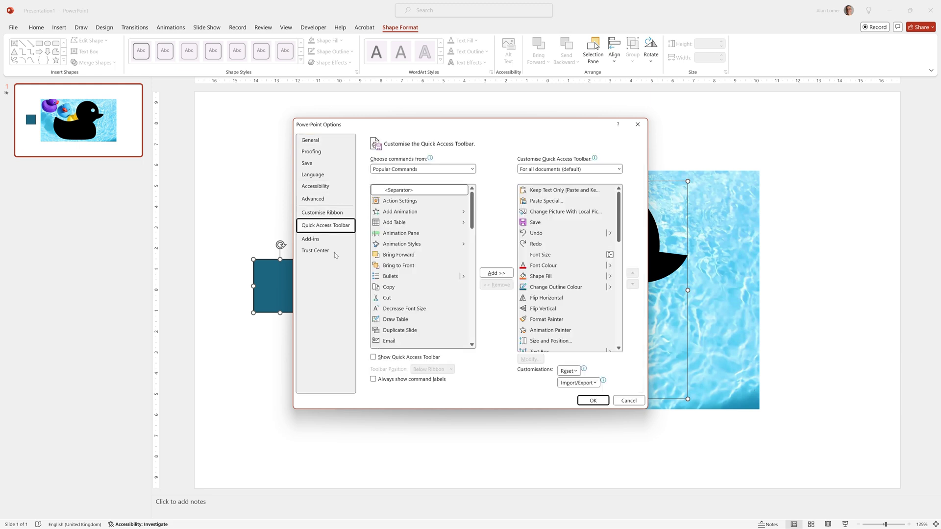
click(373, 357)
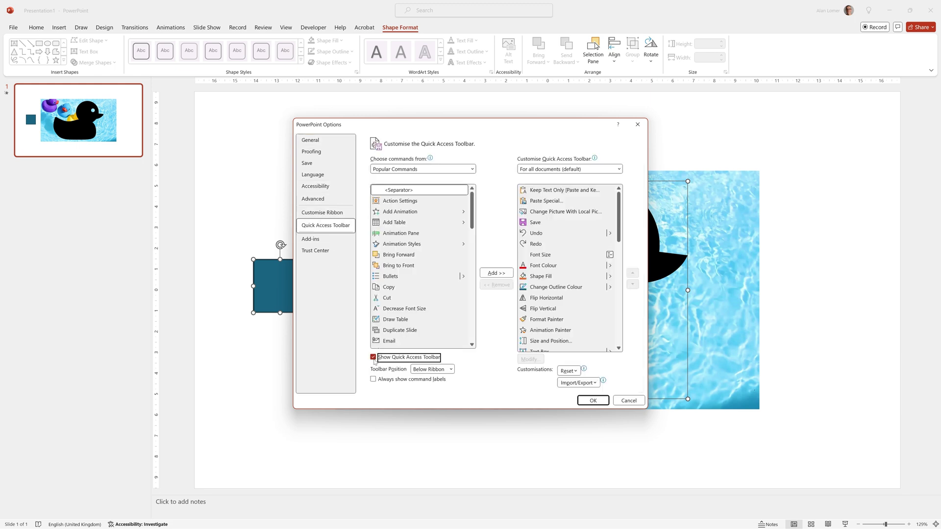
click(425, 371)
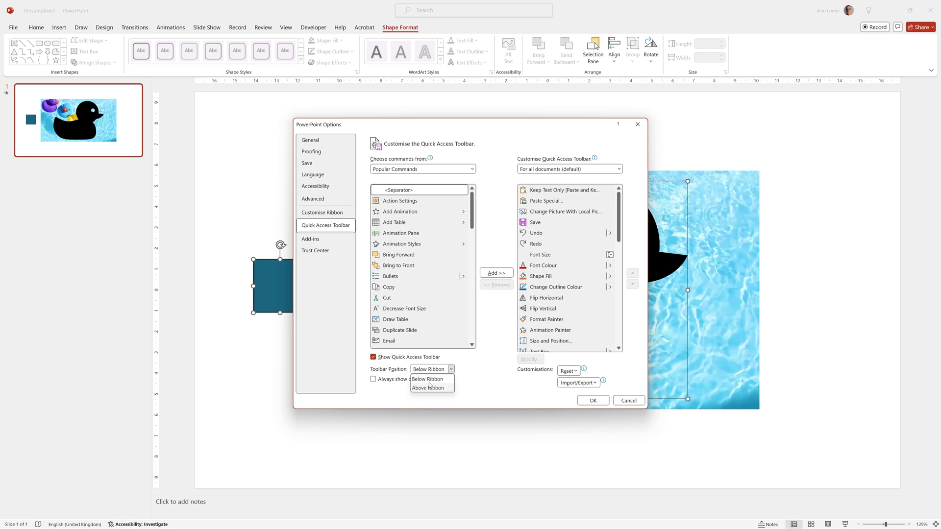
click(427, 380)
click(592, 401)
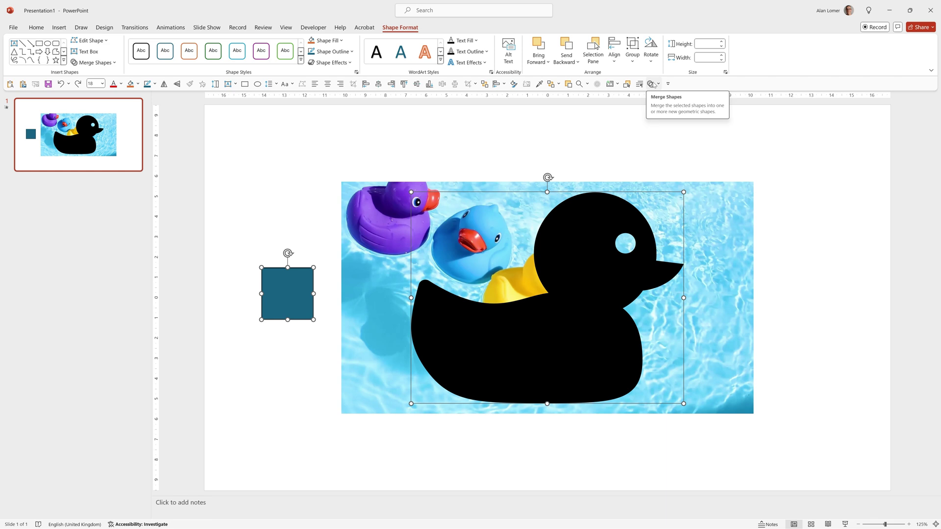
Delete the teal square, then select the pool video plus the black duck shape
click(283, 284)
key(Delete)
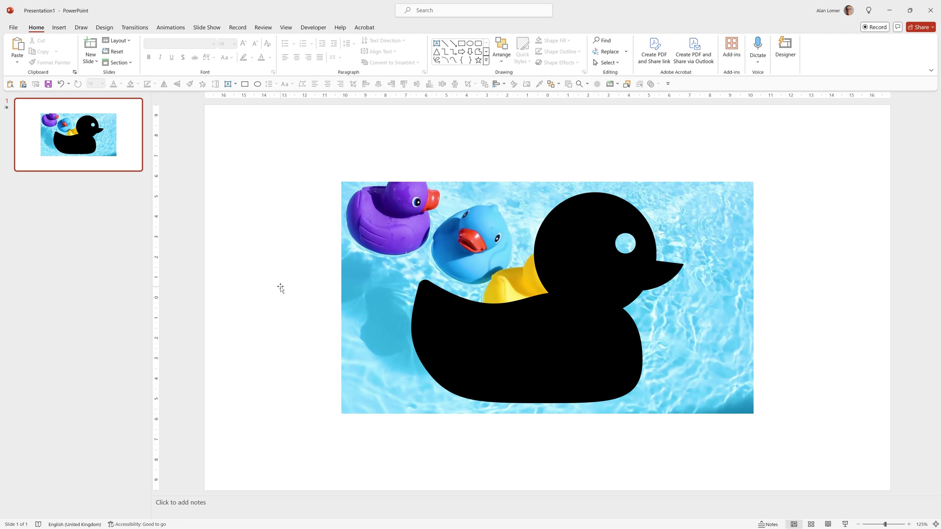
click(368, 216)
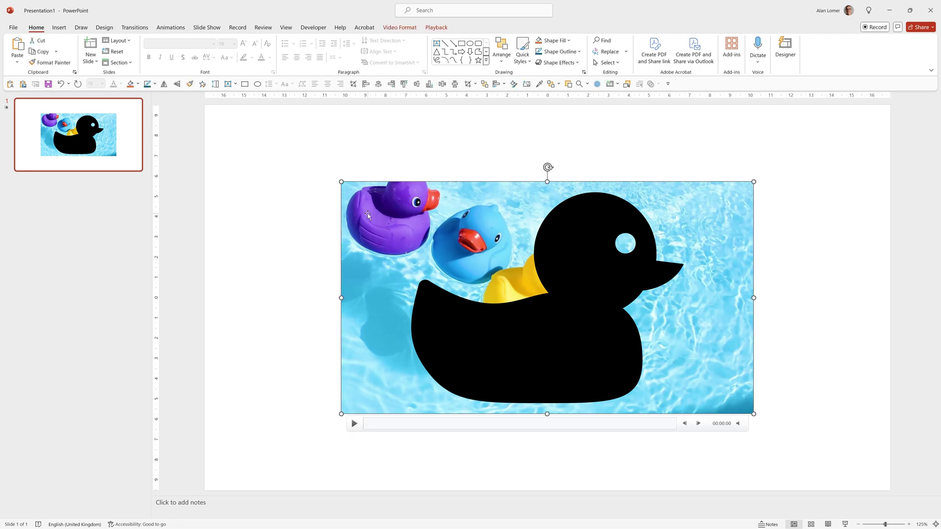
shift+click(572, 265)
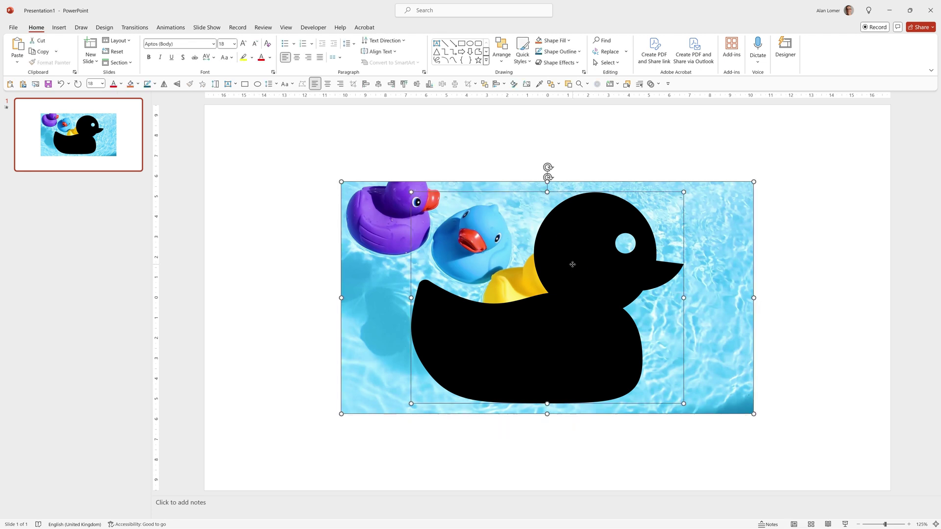
Intersect the video with the duck shape and set its playback Start to Automatically
click(658, 84)
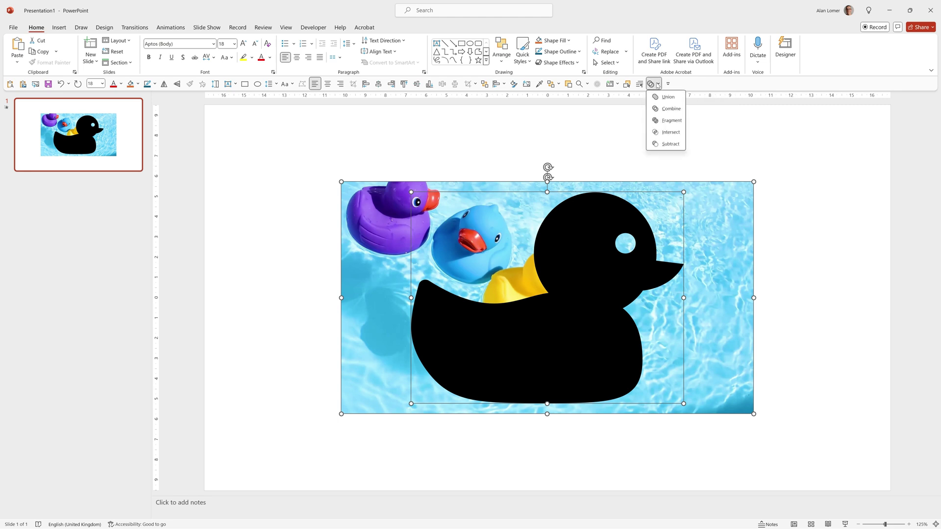
click(667, 132)
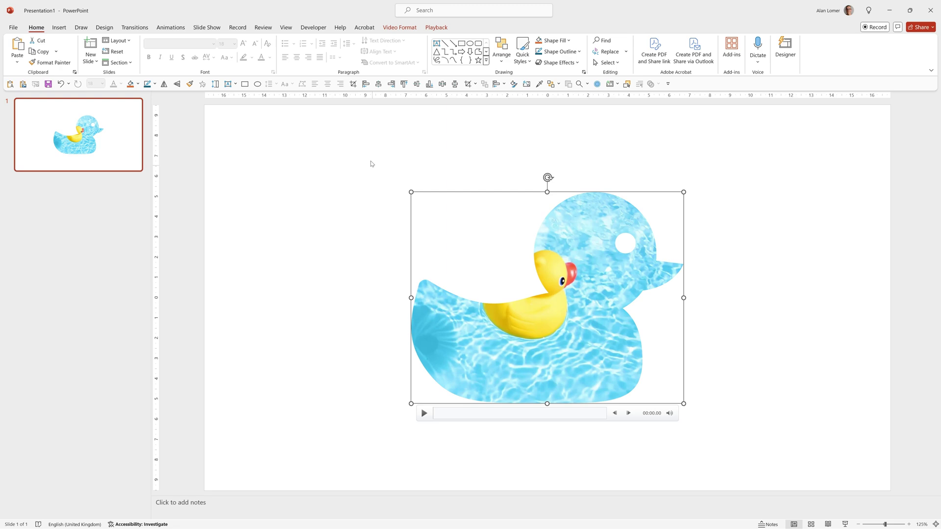
click(436, 28)
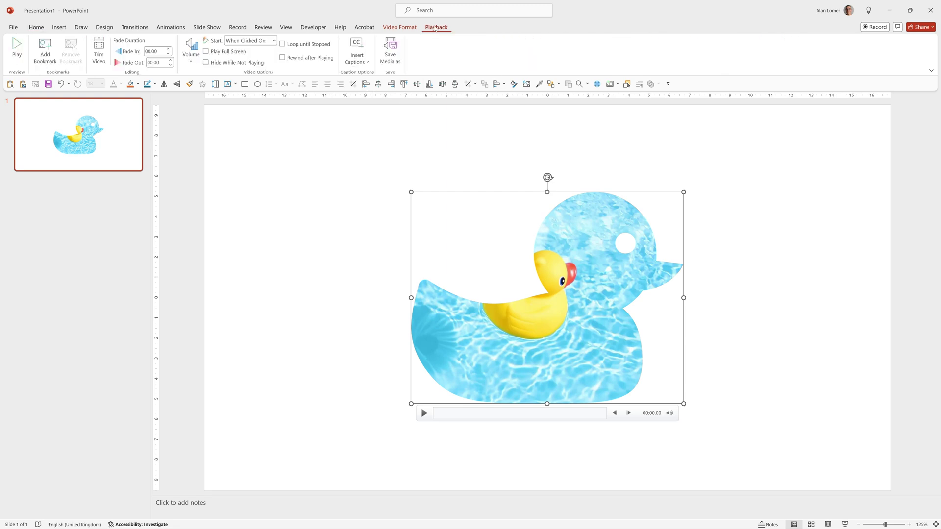
click(244, 41)
click(248, 62)
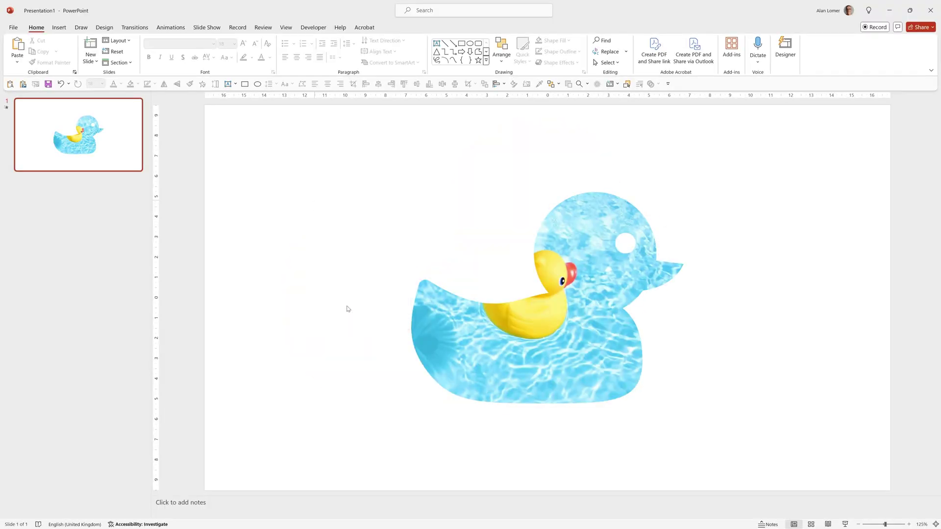
Fill the slide background with the rubber-ducks-in-a-row stock photo found by searching 'duck'
click(842, 172)
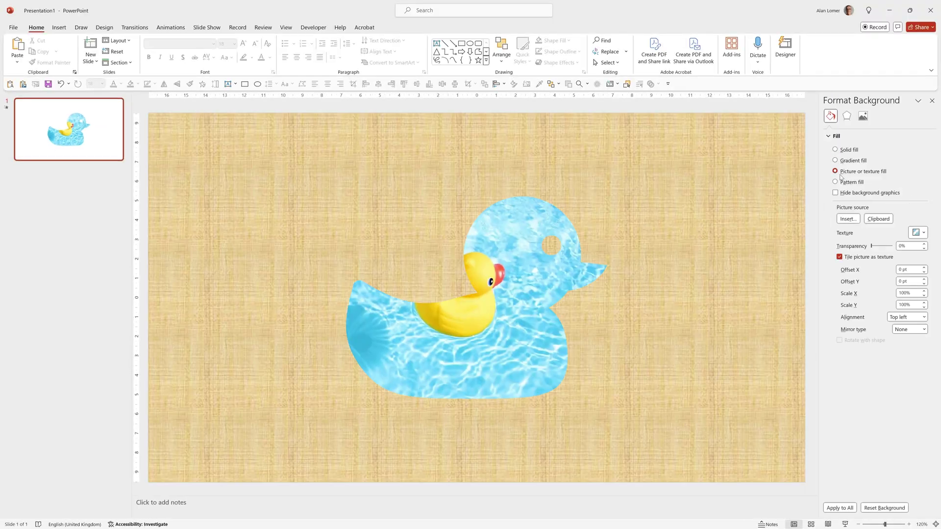
click(848, 219)
click(417, 282)
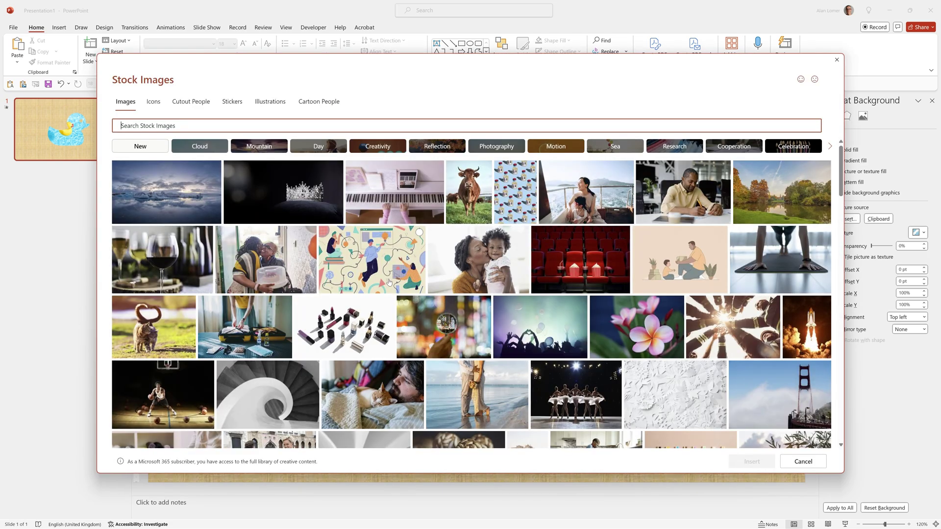
text(duck)
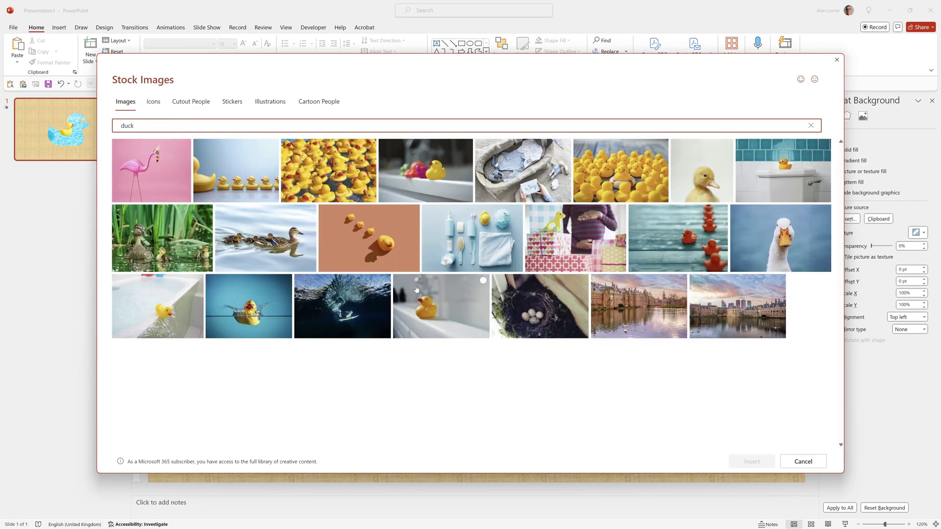
click(234, 168)
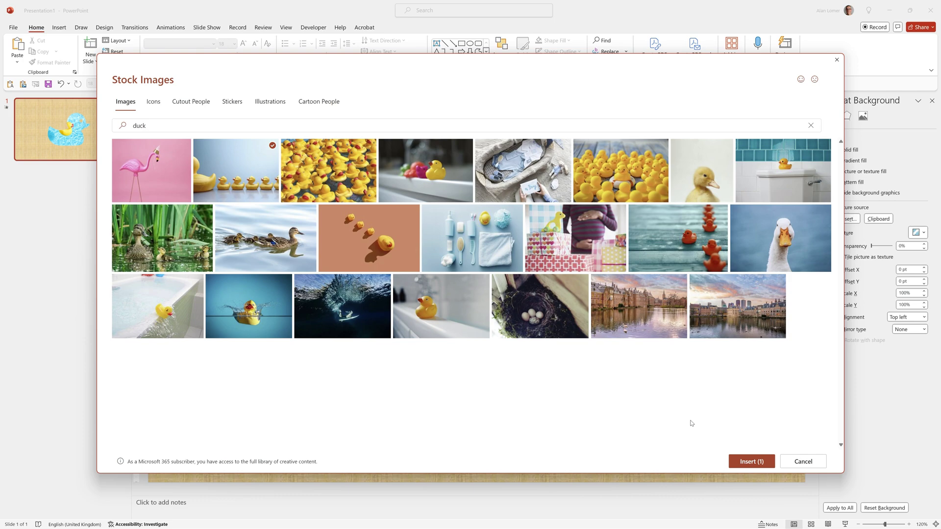
click(750, 460)
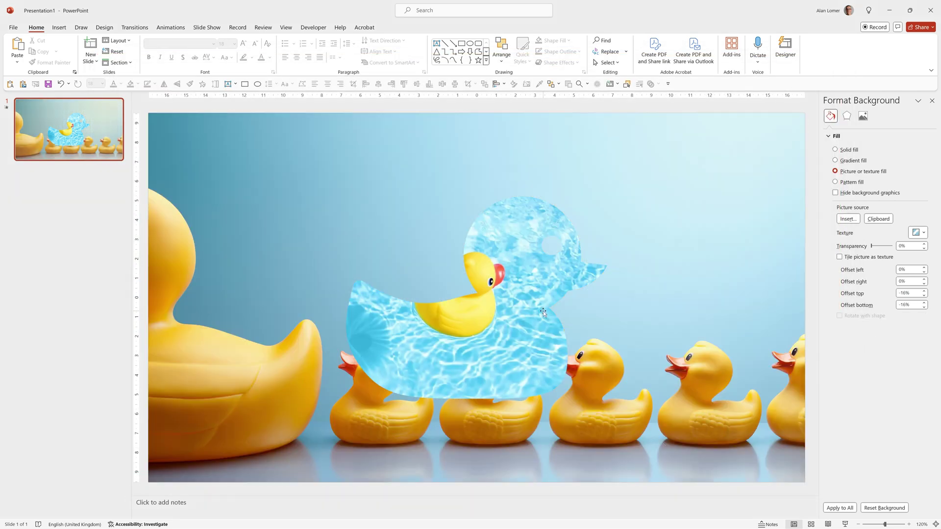
Move the duck-shaped video higher on the slide
click(529, 305)
drag(530, 314, 531, 243)
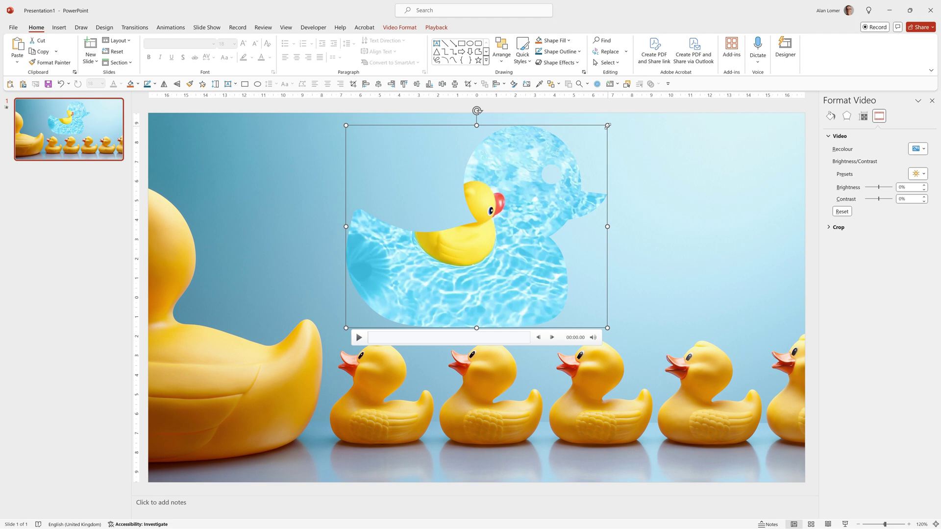
click(598, 140)
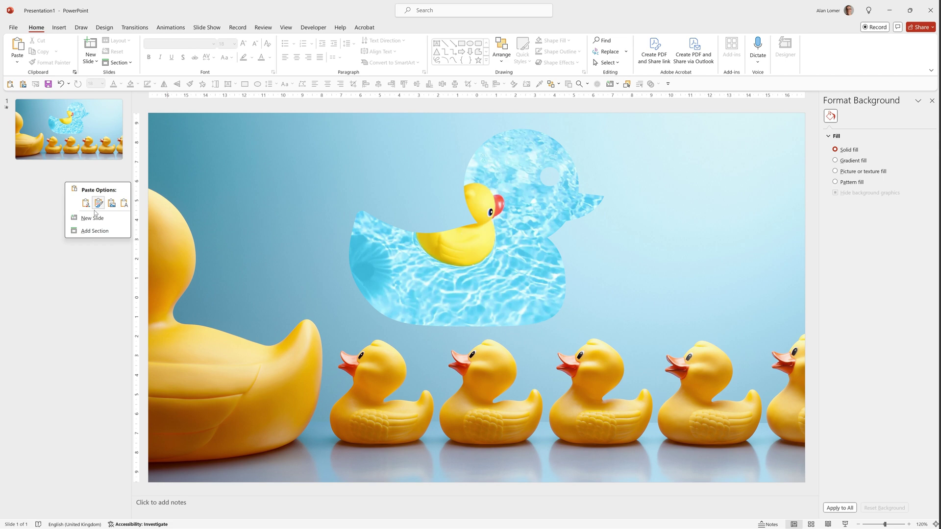
Add a second slide and insert the black ice-cream cone icon found by searching 'ice'
click(95, 219)
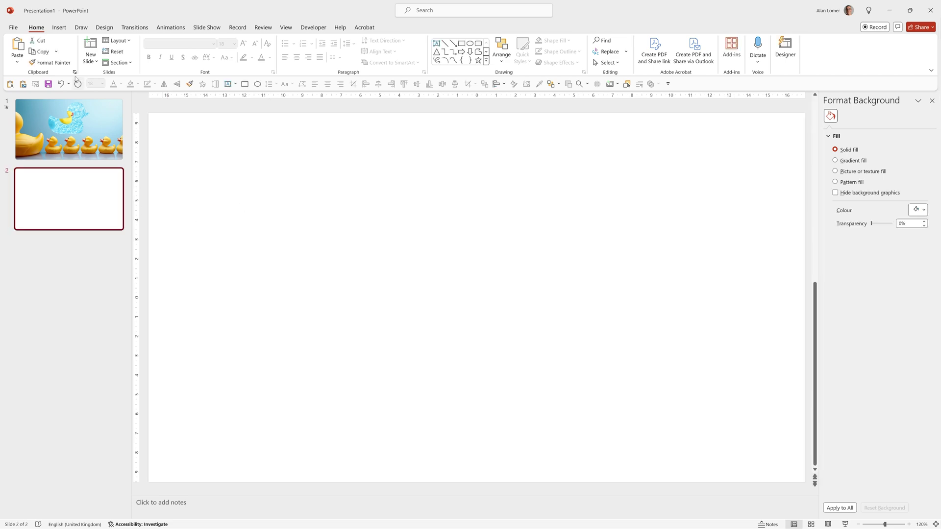
click(58, 27)
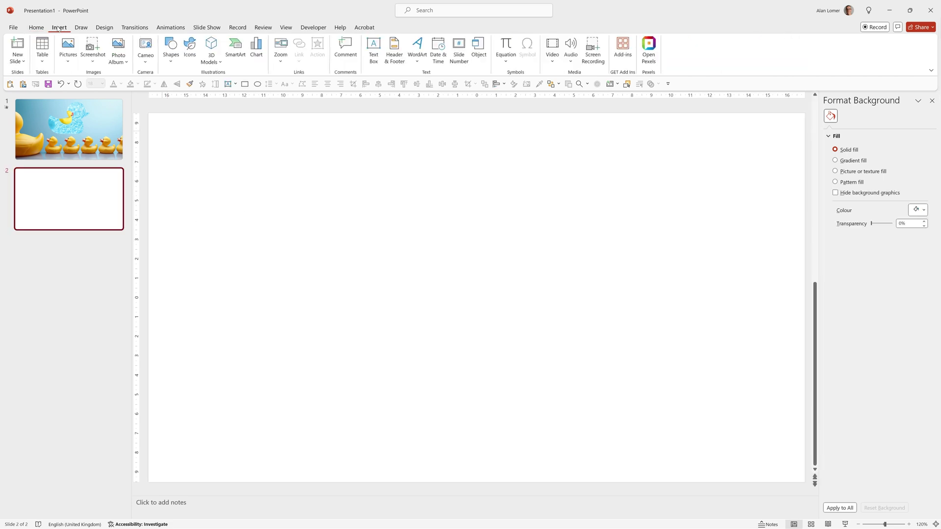
click(191, 45)
text(ice)
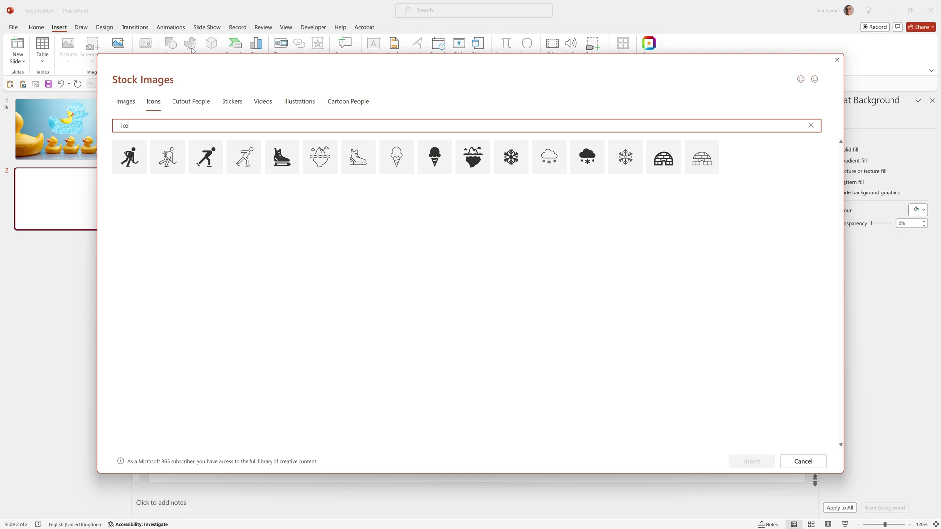
click(448, 158)
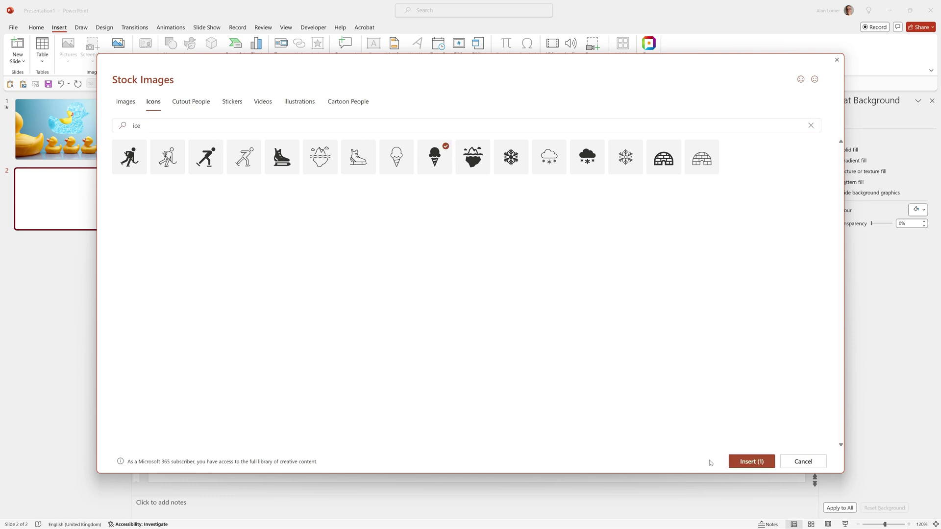
click(734, 460)
click(491, 277)
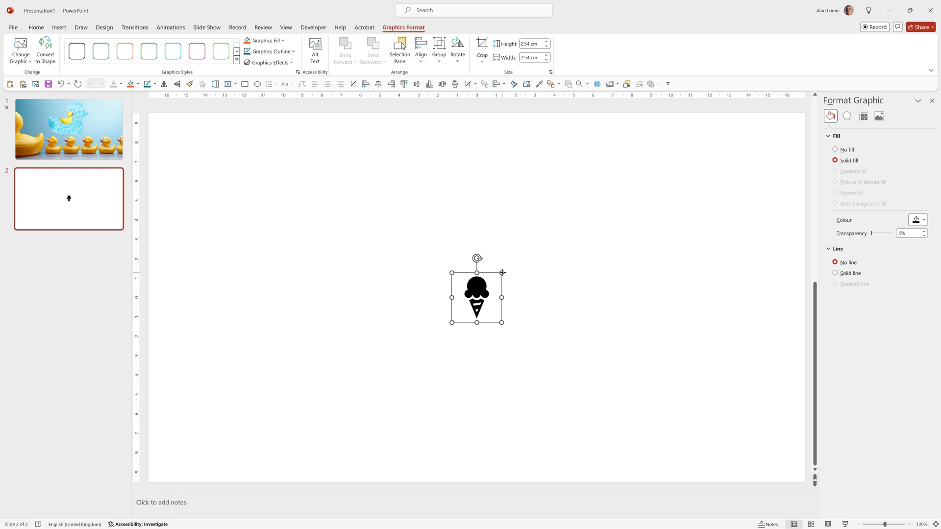
Enlarge the ice-cream icon to fill the slide height and convert it to a shape
drag(503, 272, 630, 178)
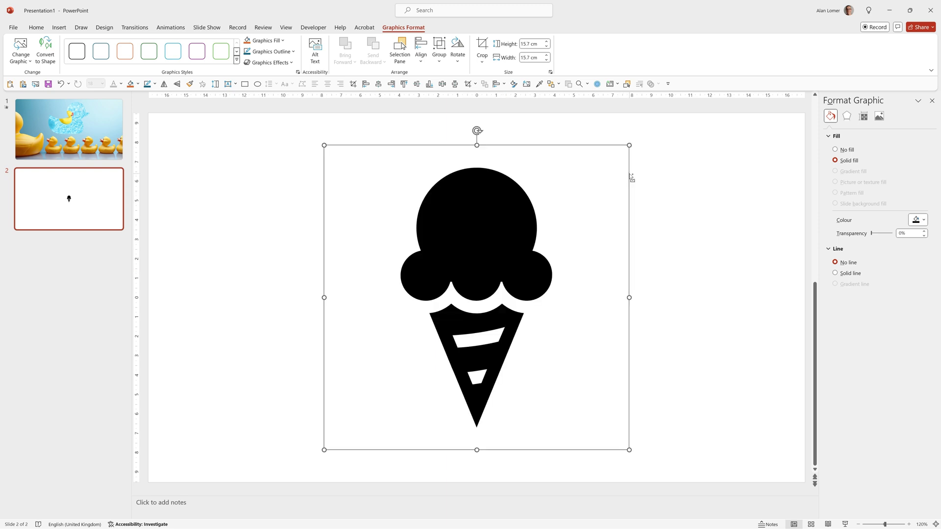
right_click(477, 197)
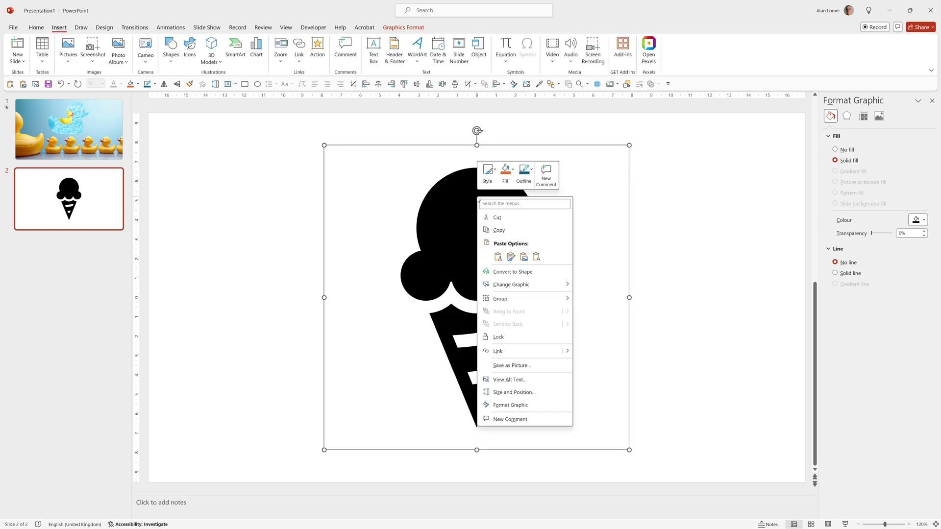
click(510, 271)
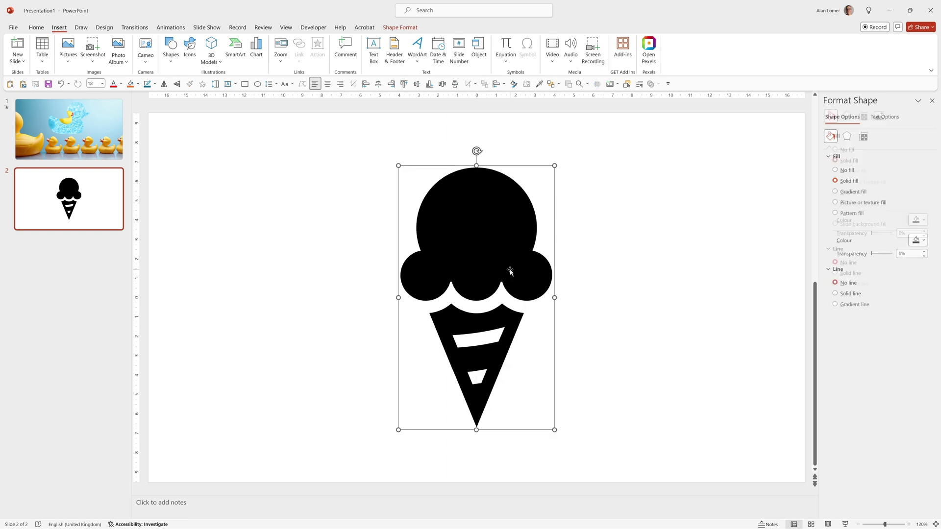
Ungroup the shape into scoop and cone, then Union them into one shape
right_click(482, 199)
mouse_move(548, 272)
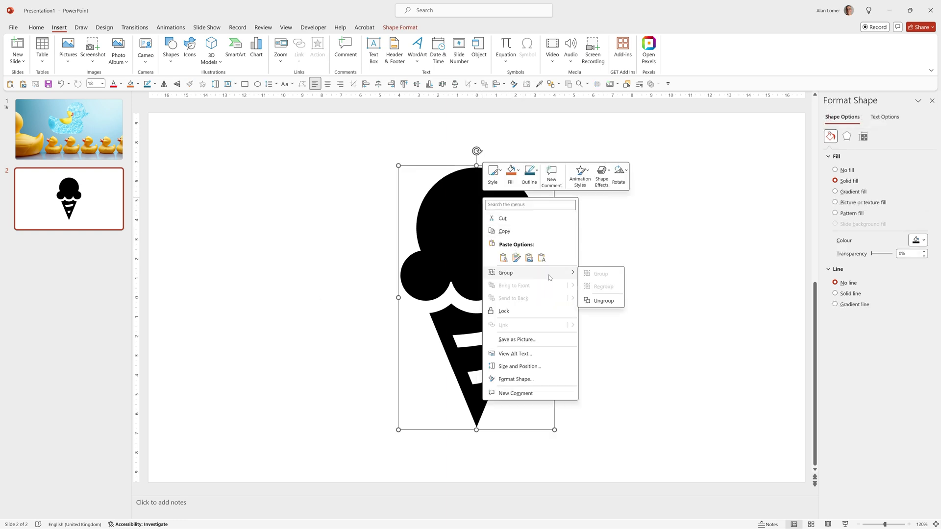
click(595, 300)
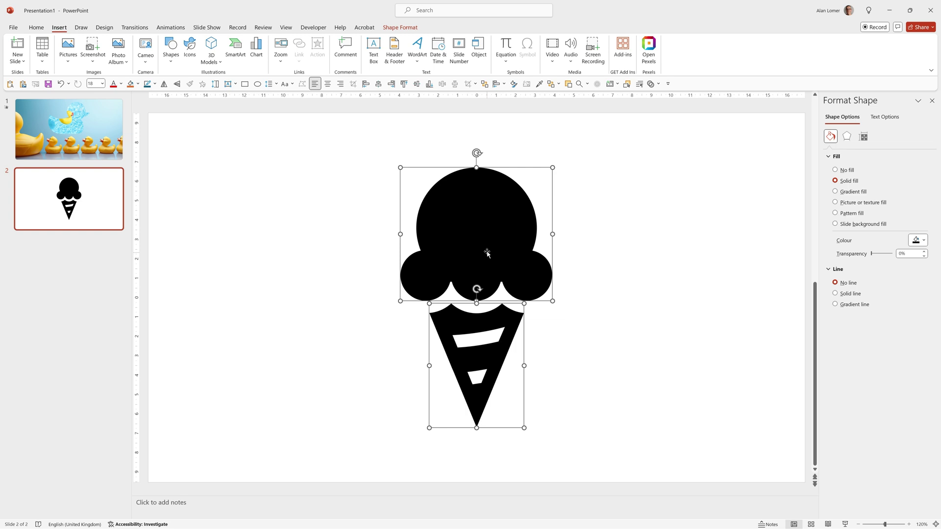
click(655, 85)
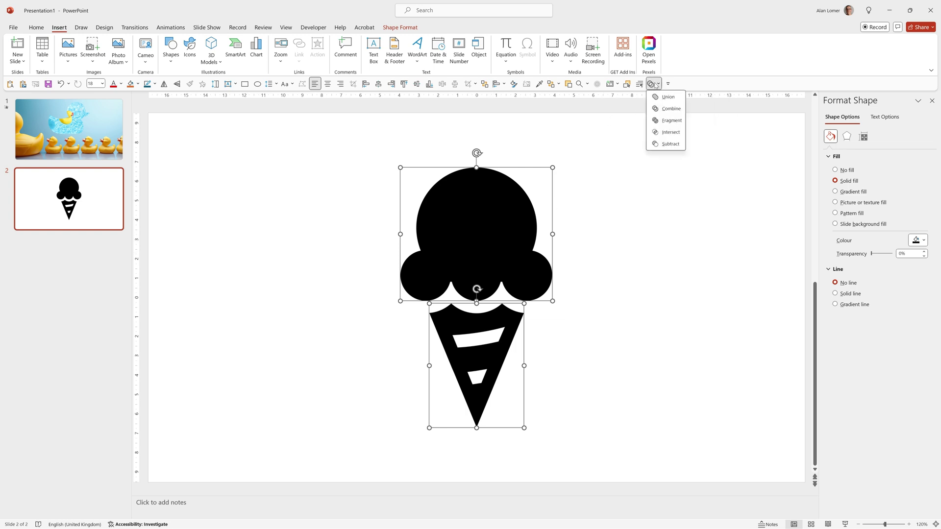
click(658, 97)
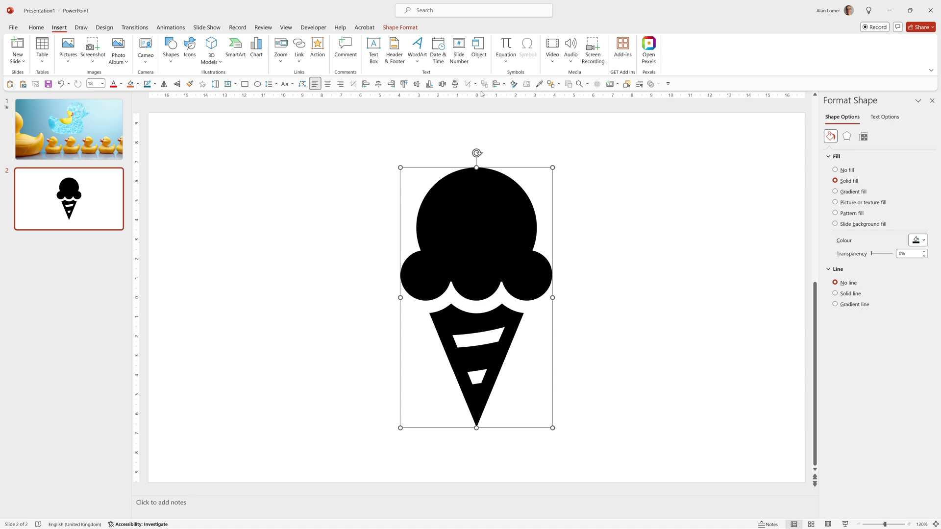
Insert the pink ice-cream stock video found by searching 'ice'
click(559, 64)
click(563, 103)
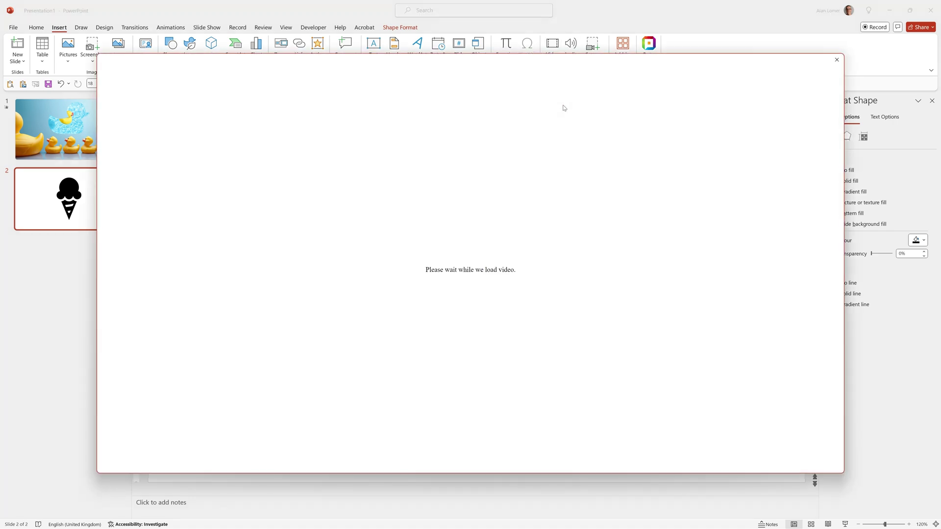
text(ice)
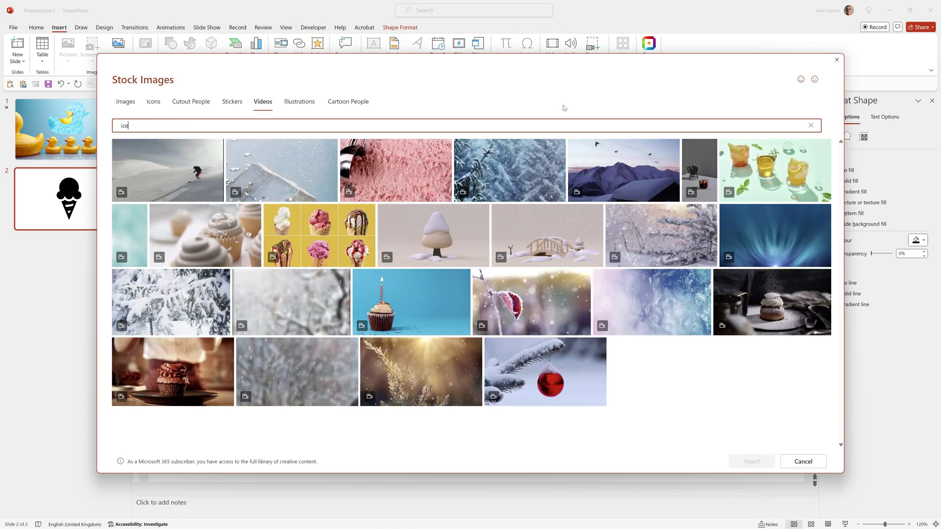
click(421, 156)
click(751, 461)
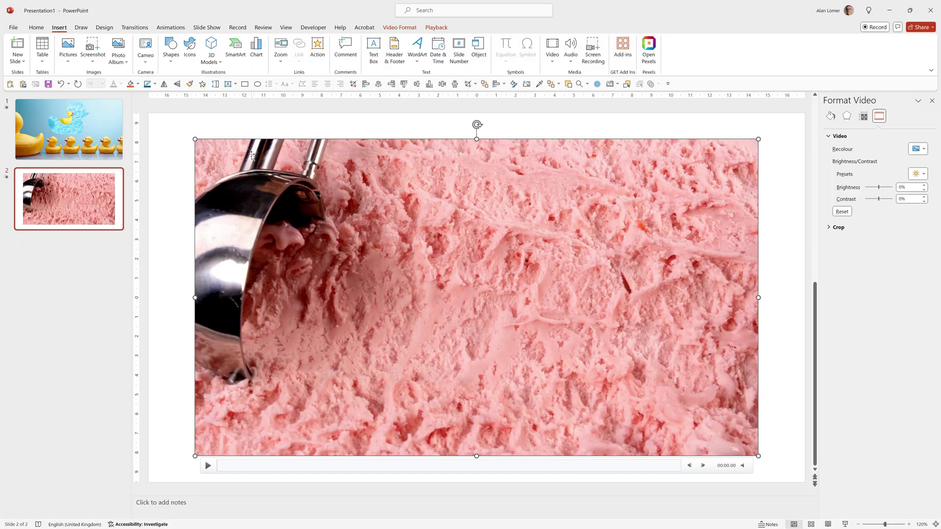
Send the video behind the ice-cream shape and resize it to span the shape
right_click(252, 156)
click(289, 269)
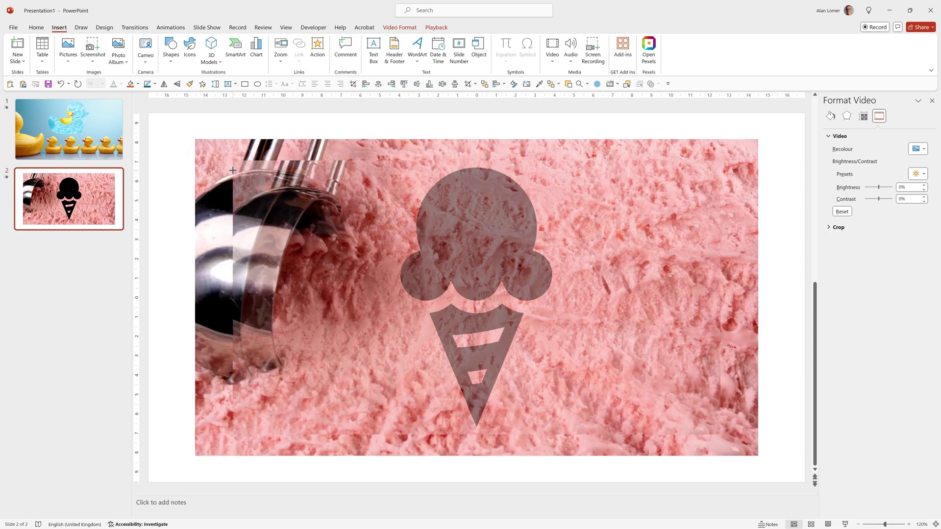
drag(233, 170, 233, 170)
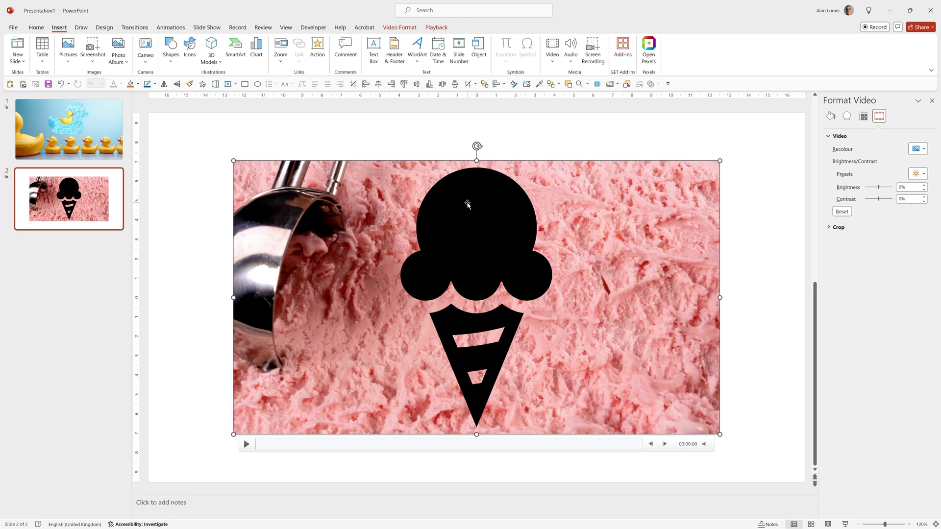
Intersect the video with the ice-cream shape and set playback to start automatically
click(468, 206)
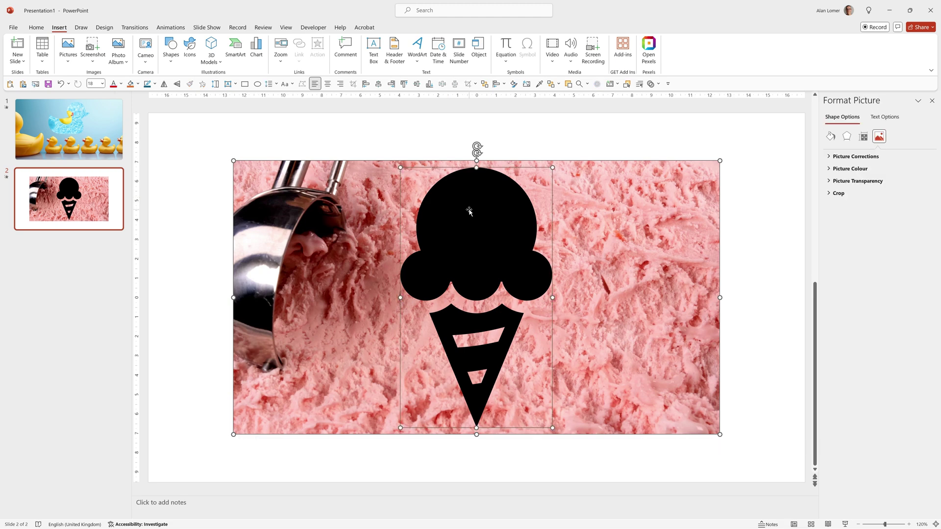
click(652, 84)
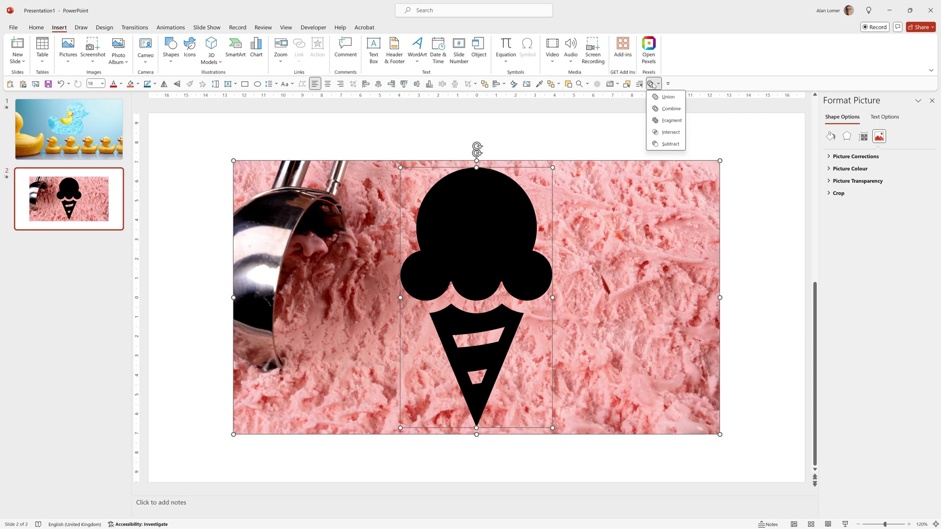
click(669, 132)
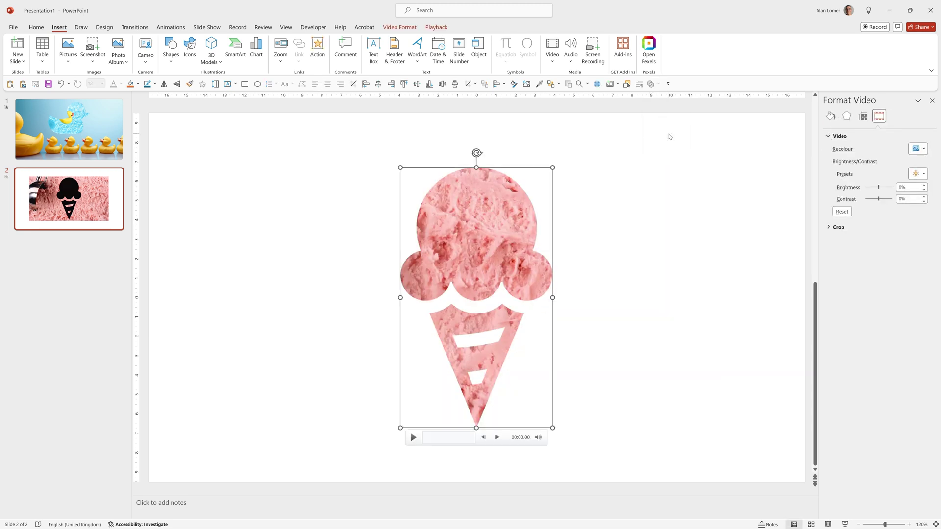
click(436, 27)
click(275, 40)
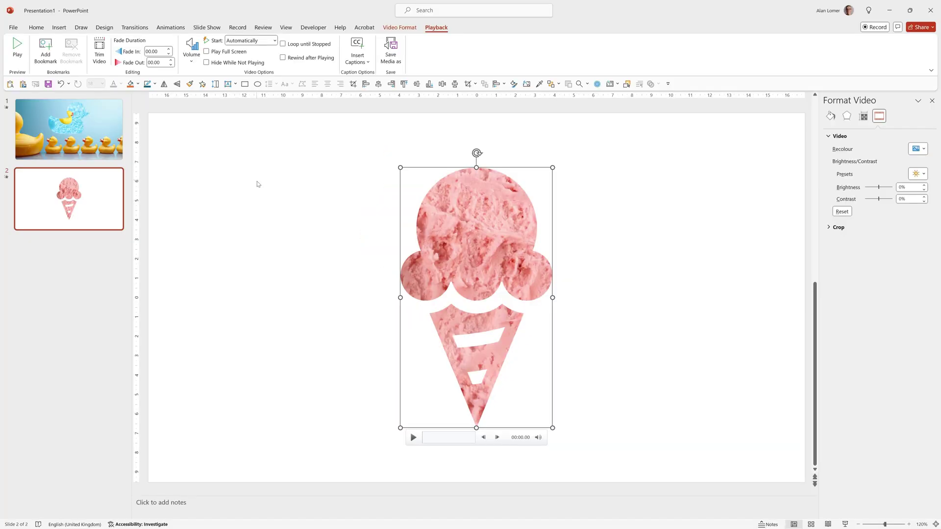
Set slide 2's background to the pink swirled stock texture found by searching 'ice'
right_click(251, 184)
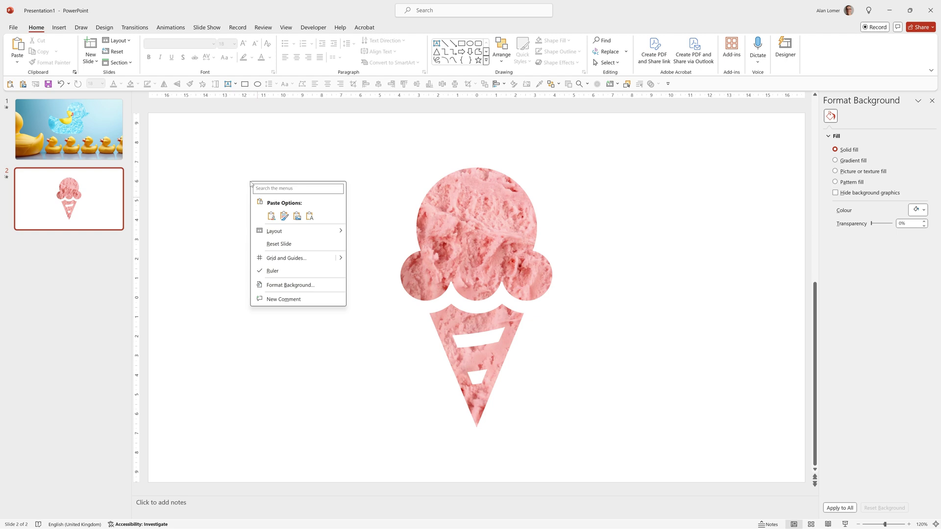
click(283, 289)
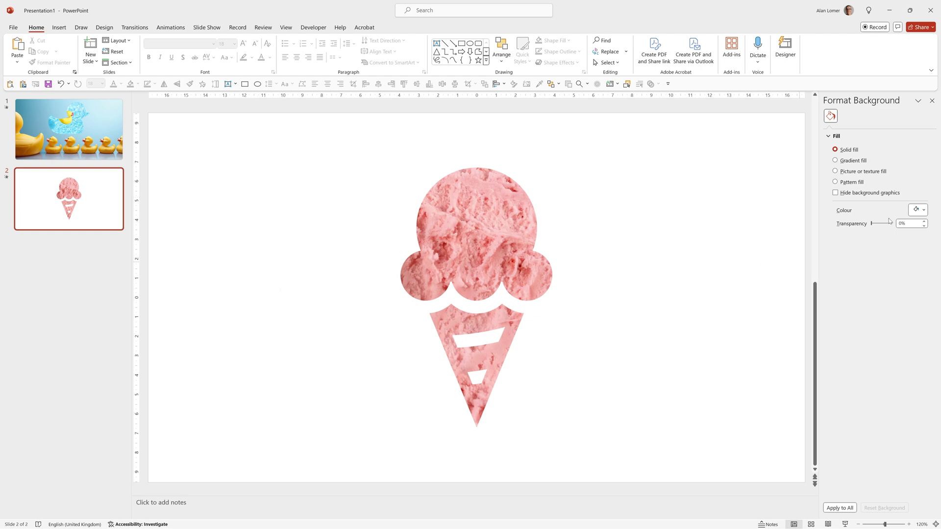
click(852, 171)
click(838, 219)
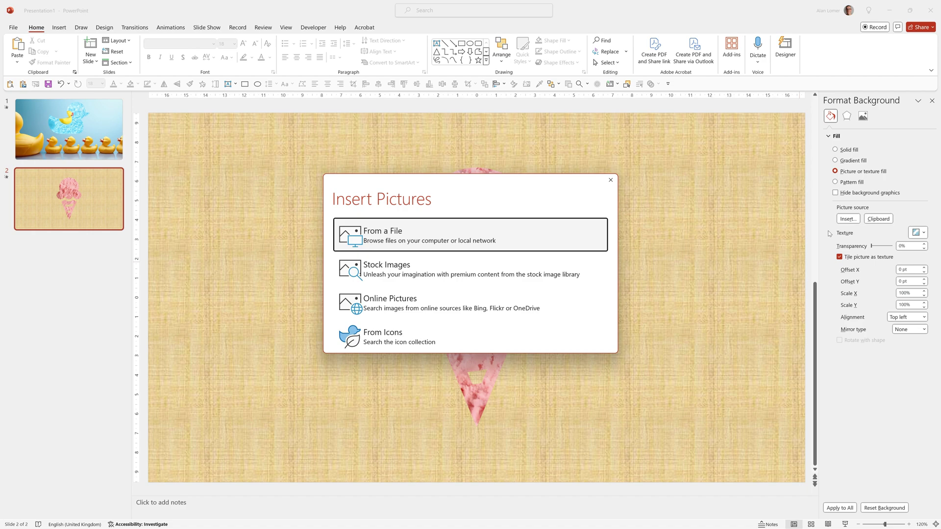
click(458, 271)
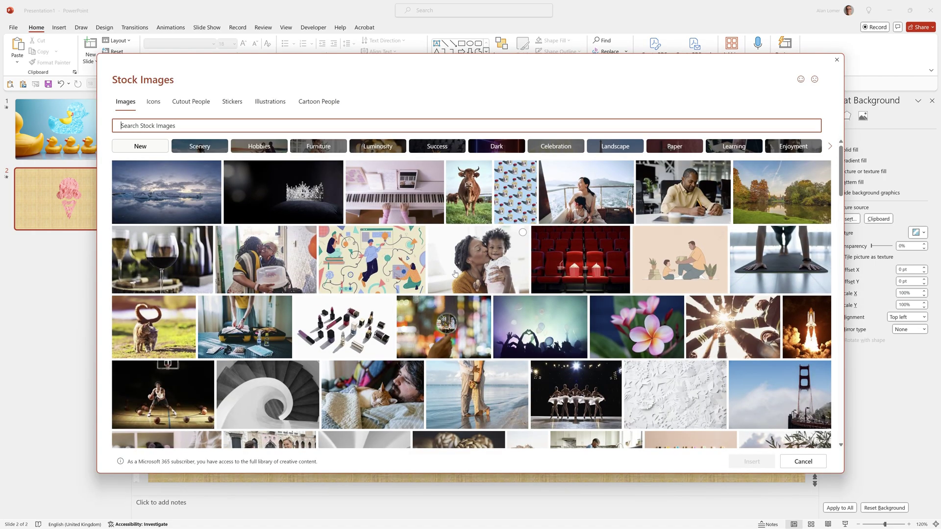
text(ice)
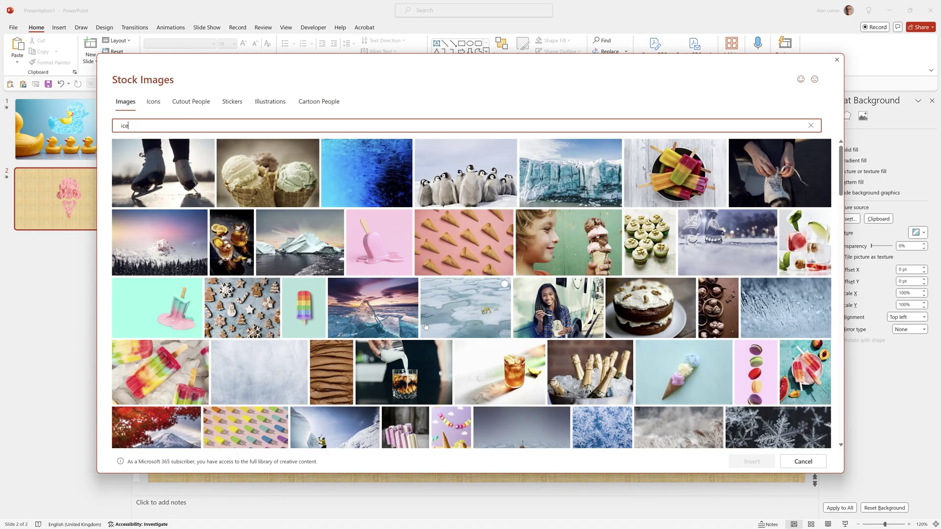
scroll(372, 294, down, 10)
scroll(373, 293, down, 2)
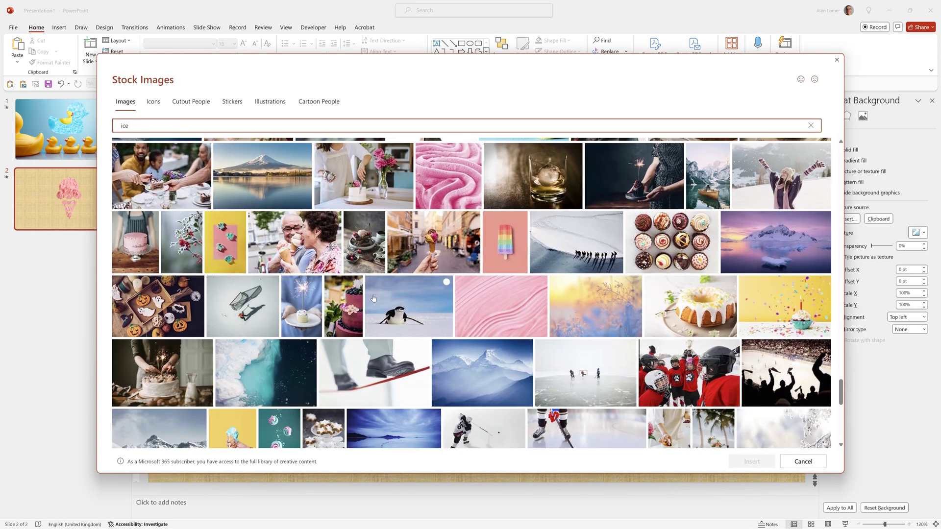
click(503, 305)
click(740, 463)
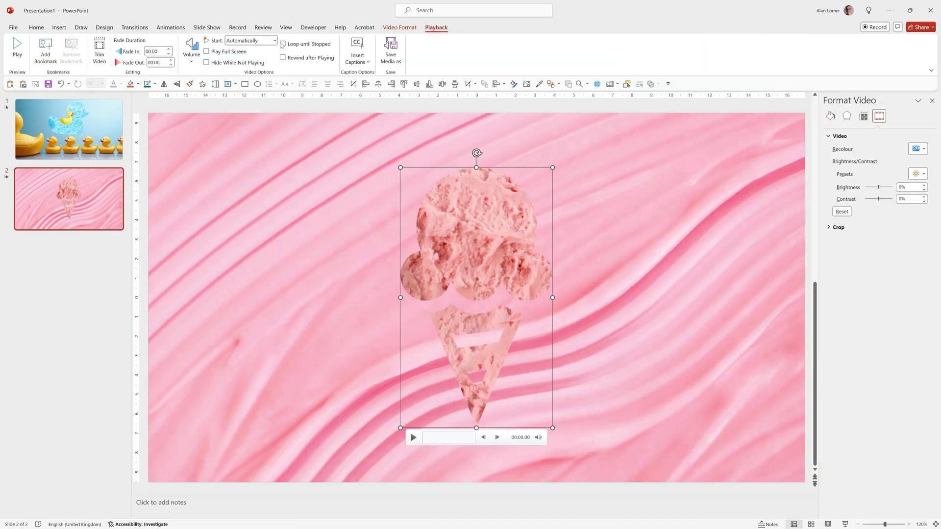
Return to slide 1 and bring up the duck video's Playback settings
click(53, 146)
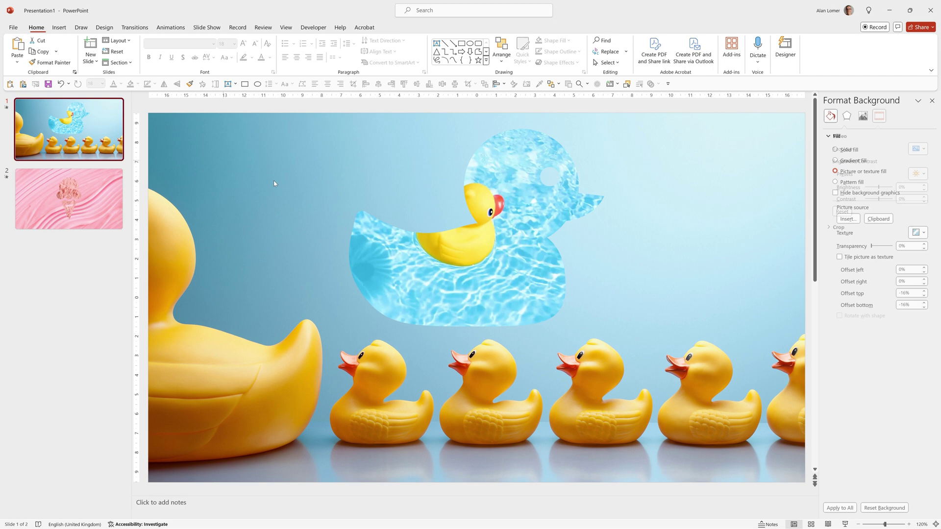
click(526, 206)
click(436, 27)
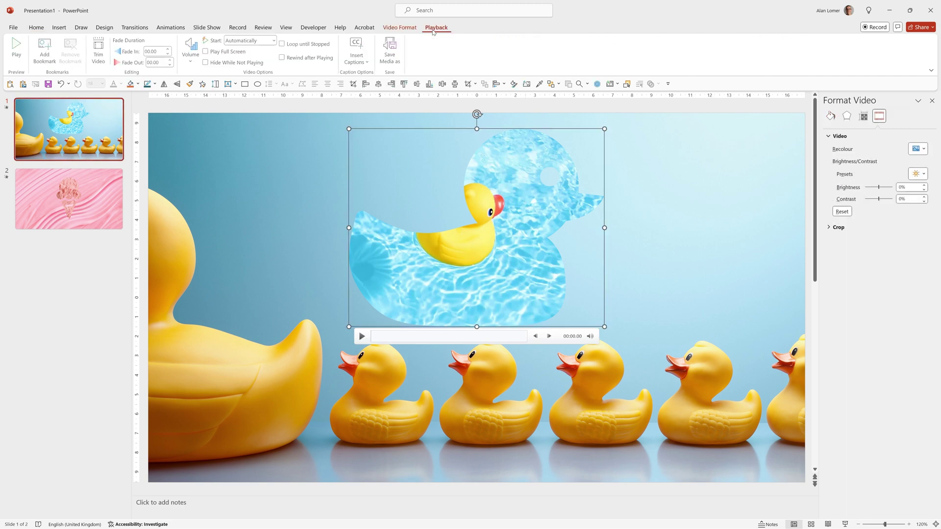